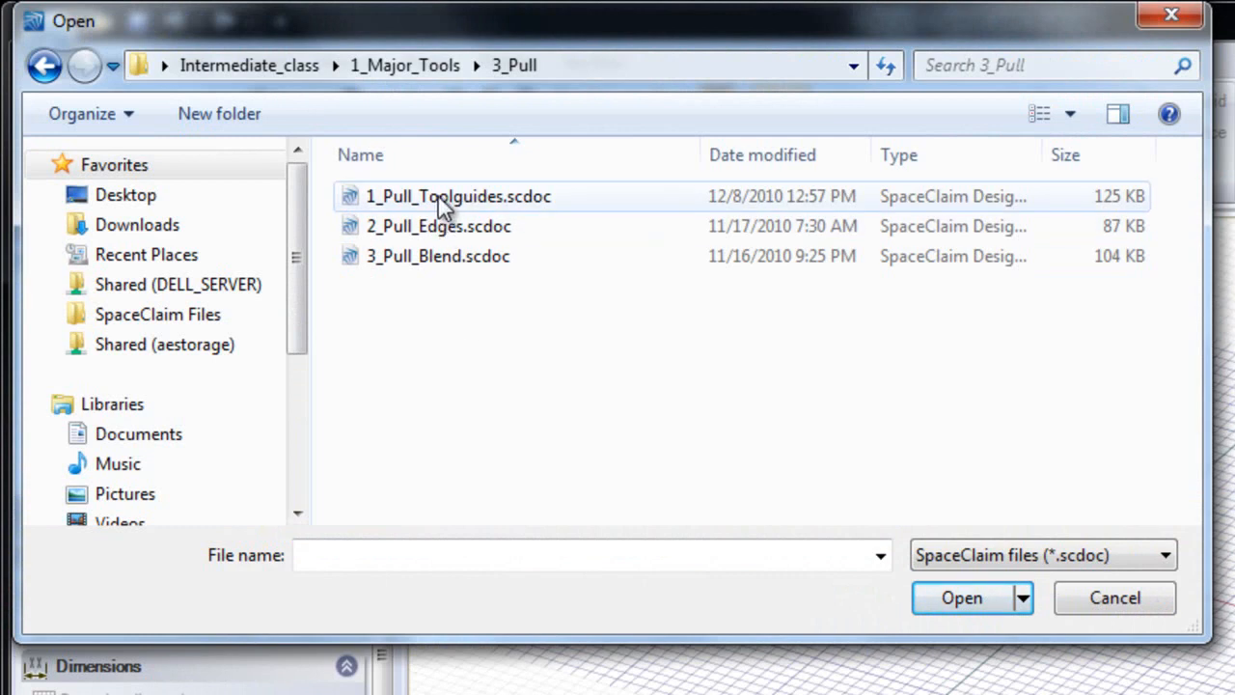
# Step: Open 1_Pull_Toolguides.scdoc from the 3_Pull folder and activate the Pull tool
pyautogui.doubleClick(439, 198)
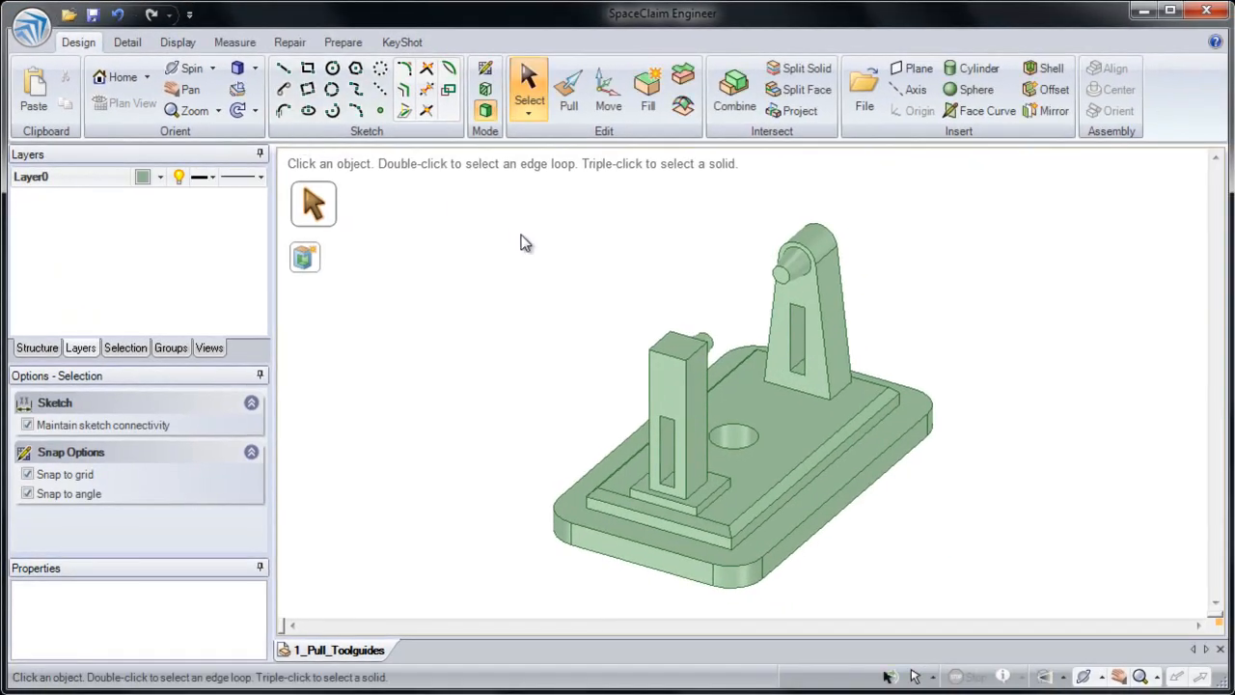
pyautogui.click(569, 102)
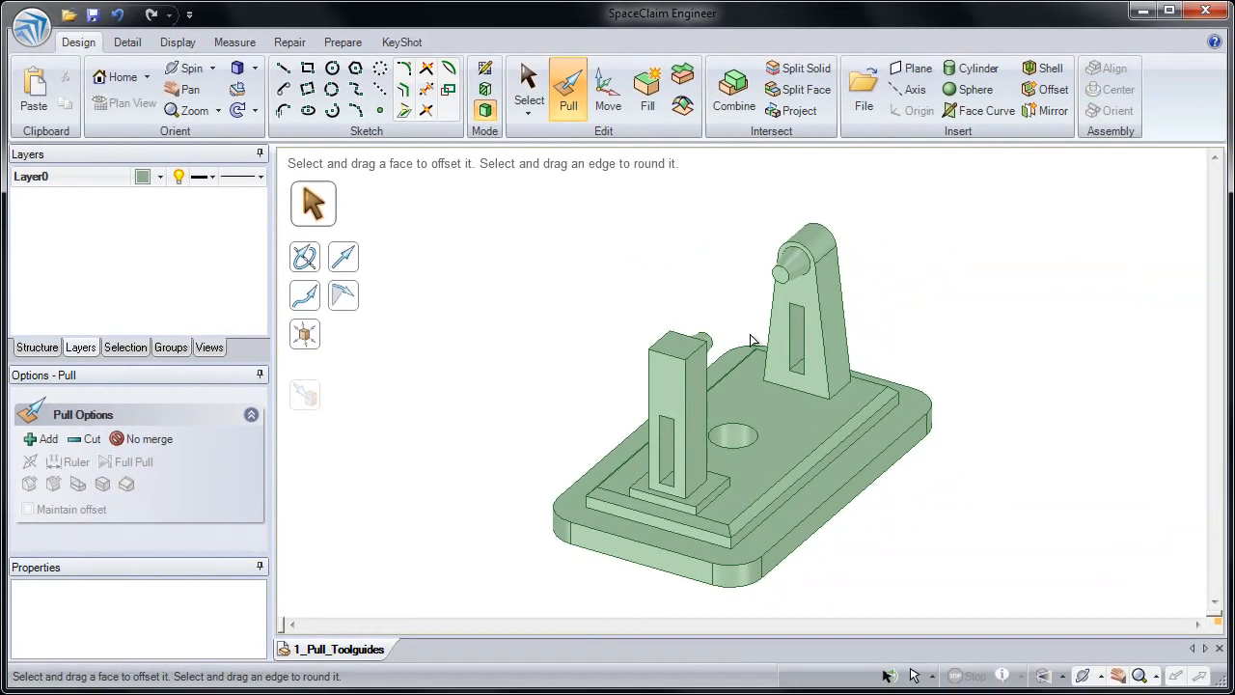
# Step: Sketch two small squares on the base's top face beside the tapered tower, the outer one about 7.3 mm, and return to Pull
pyautogui.click(860, 387)
pyautogui.keyDown('ctrl'); pyautogui.moveTo(860, 387); pyautogui.dragTo(783, 565, button='middle'); pyautogui.keyUp('ctrl')
pyautogui.click(836, 366)
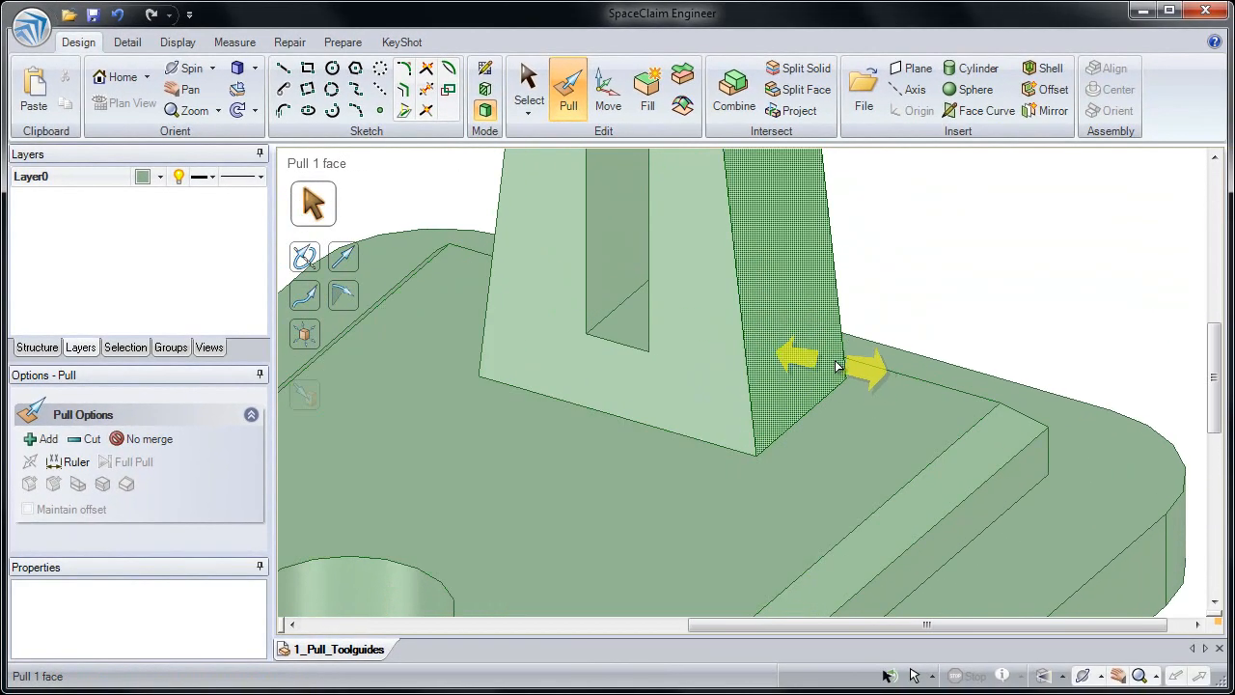
pyautogui.click(307, 68)
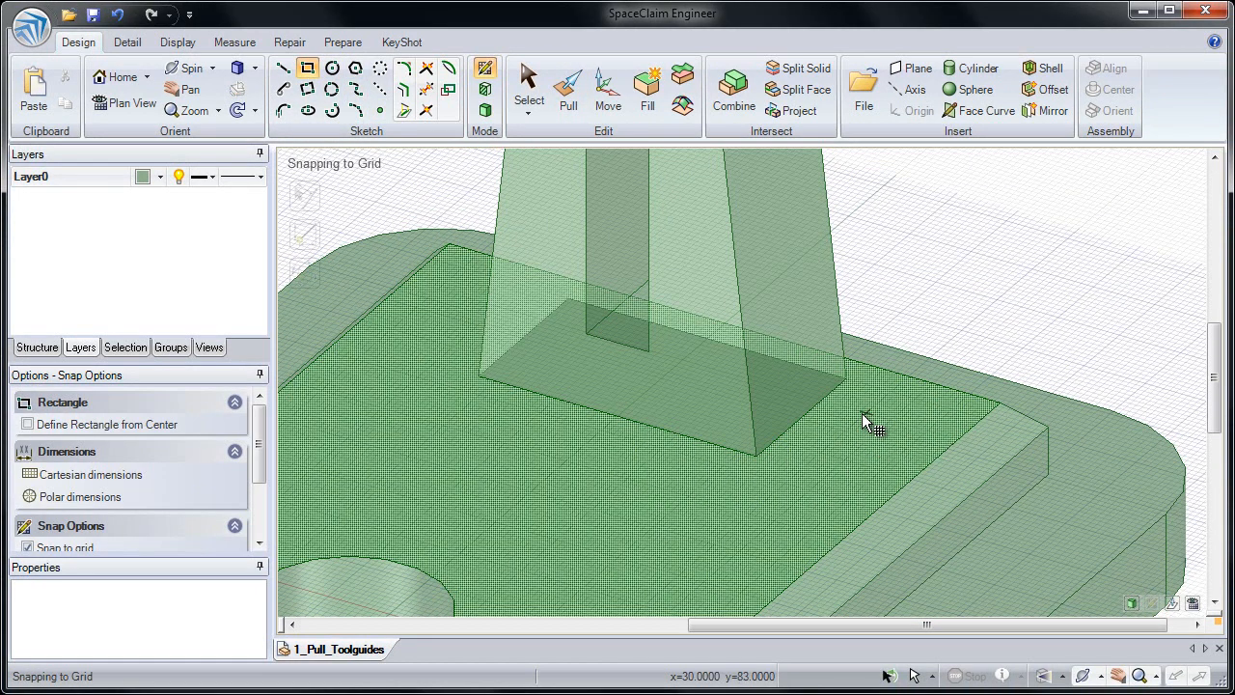
pyautogui.click(862, 413)
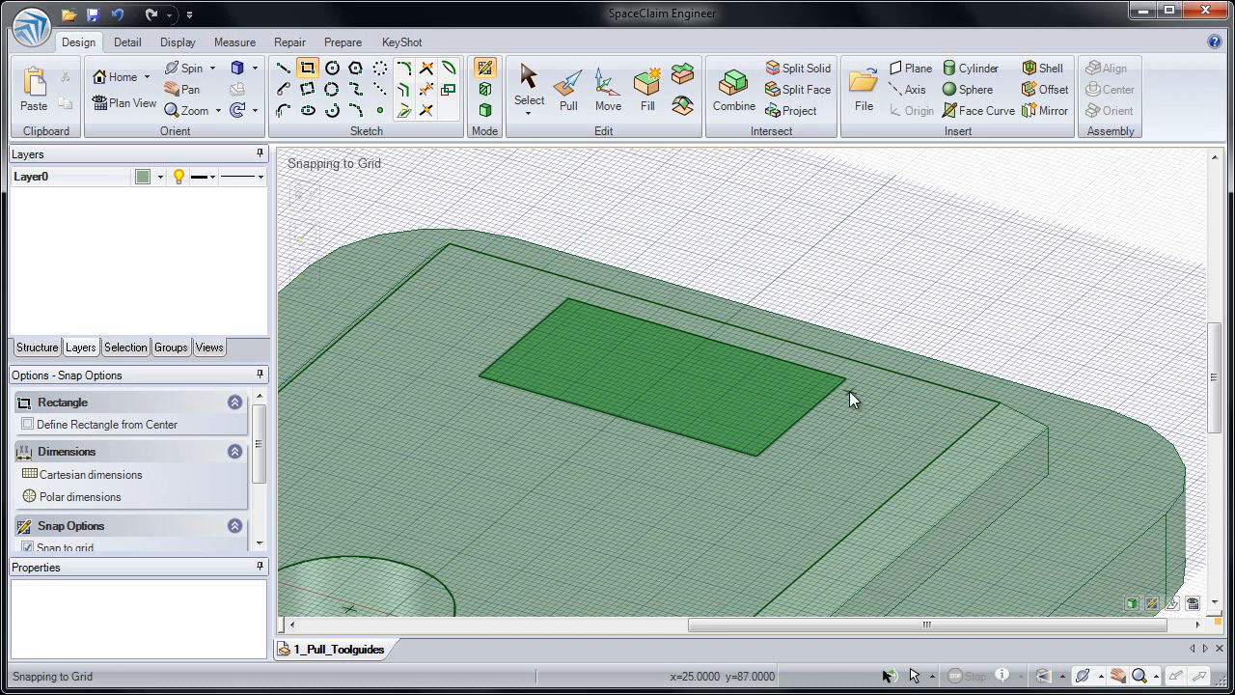
pyautogui.click(845, 379)
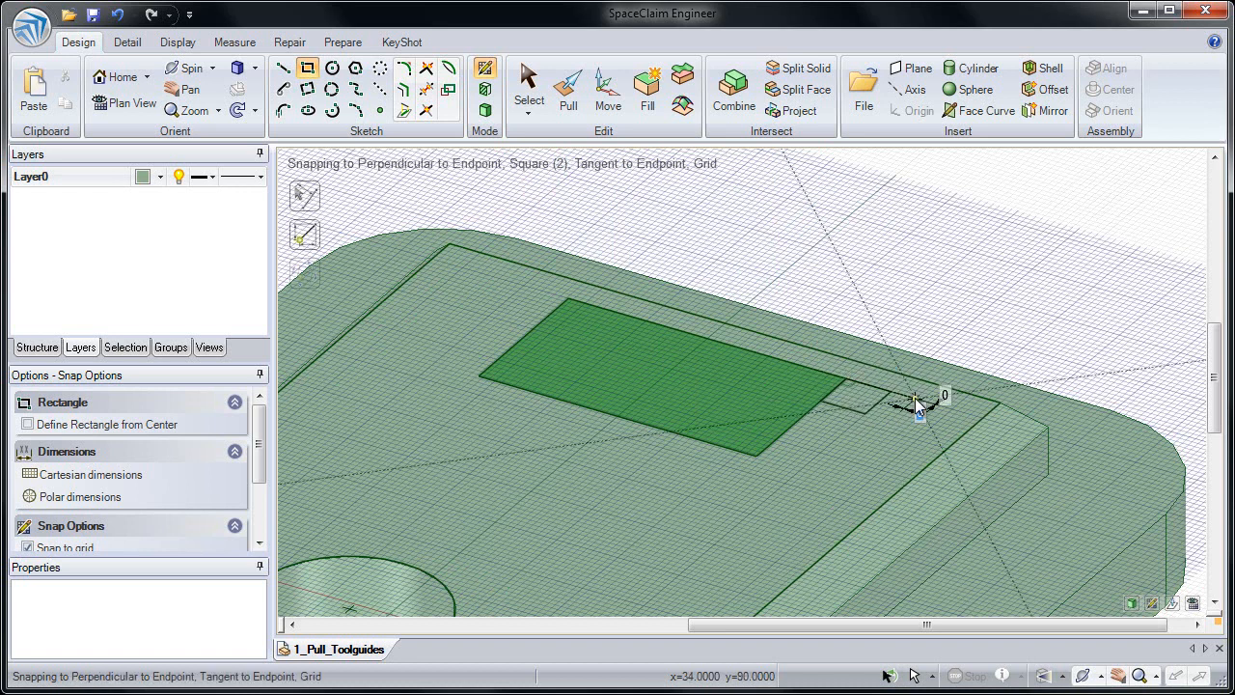
pyautogui.press('Tab')
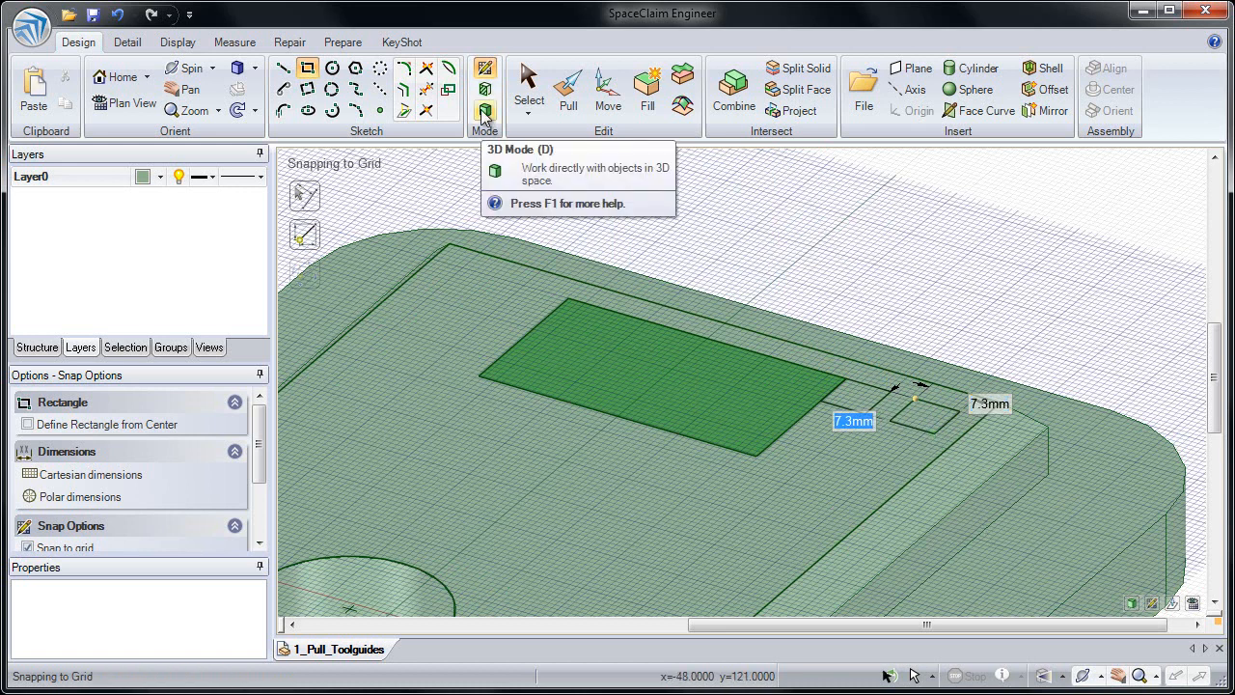
pyautogui.click(568, 97)
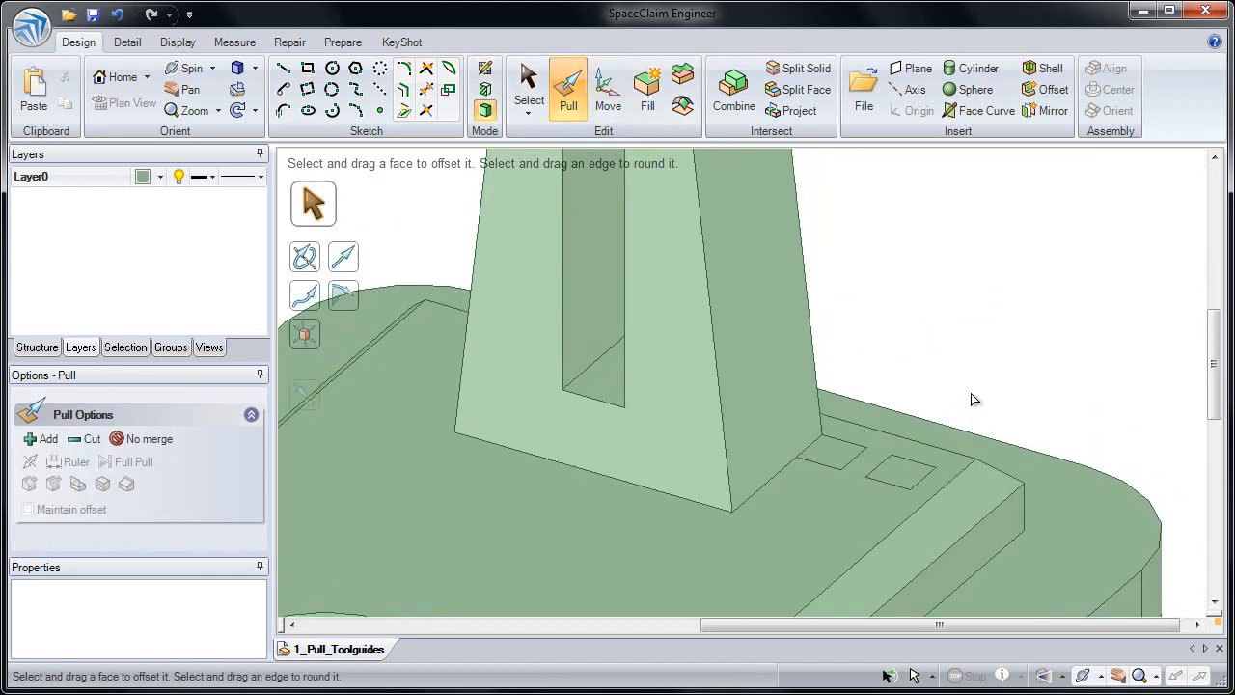
# Step: Try to pull the small square face touching the tapered tower's corner straight up
pyautogui.click(826, 453)
pyautogui.click(901, 475)
pyautogui.click(838, 458)
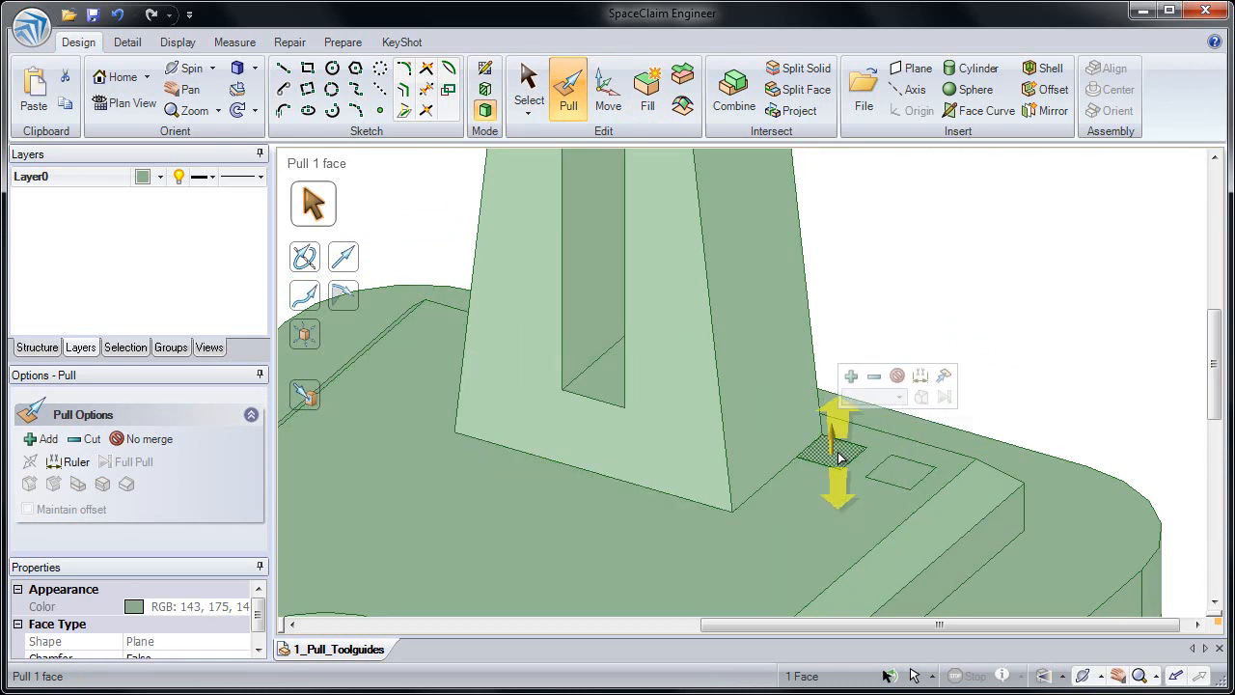
pyautogui.moveTo(831, 450); pyautogui.dragTo(815, 289)
pyautogui.press('Escape')
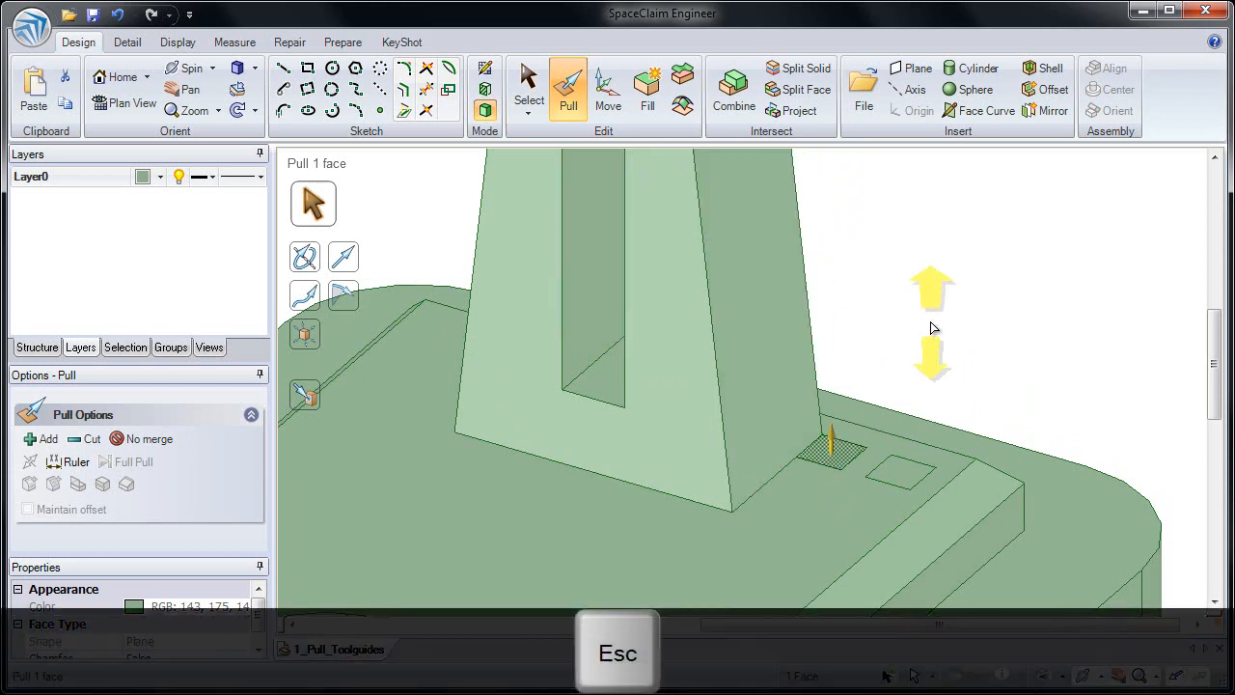
# Step: Sweep the selected square face along the tapered tower's outer back edges and over its rounded top with Full Pull
pyautogui.keyDown('ctrl'); pyautogui.moveTo(919, 388); pyautogui.dragTo(877, 361, button='middle'); pyautogui.keyUp('ctrl')
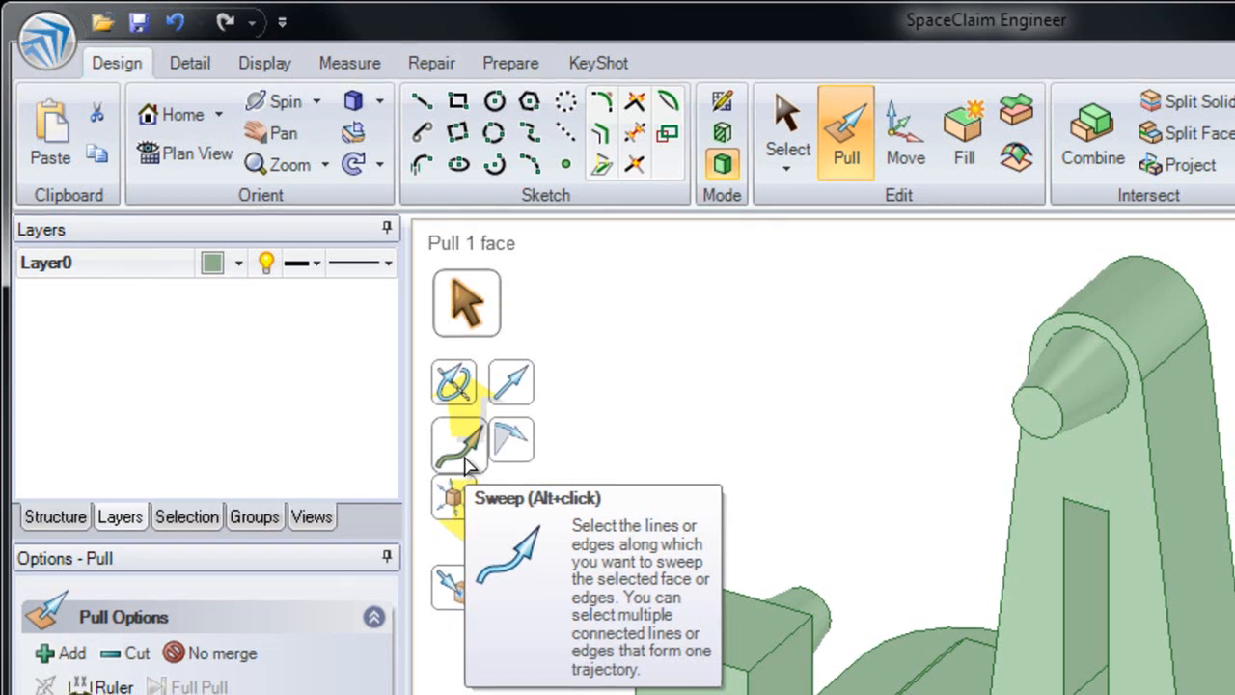
pyautogui.click(467, 458)
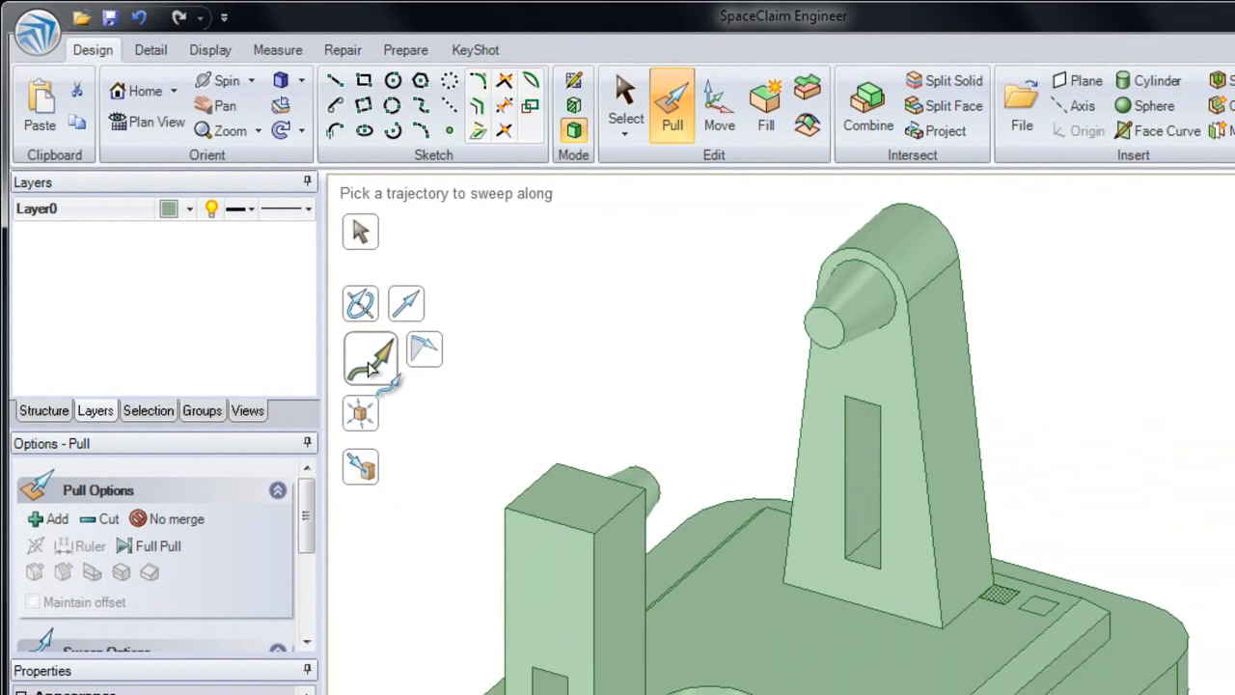
pyautogui.click(973, 368)
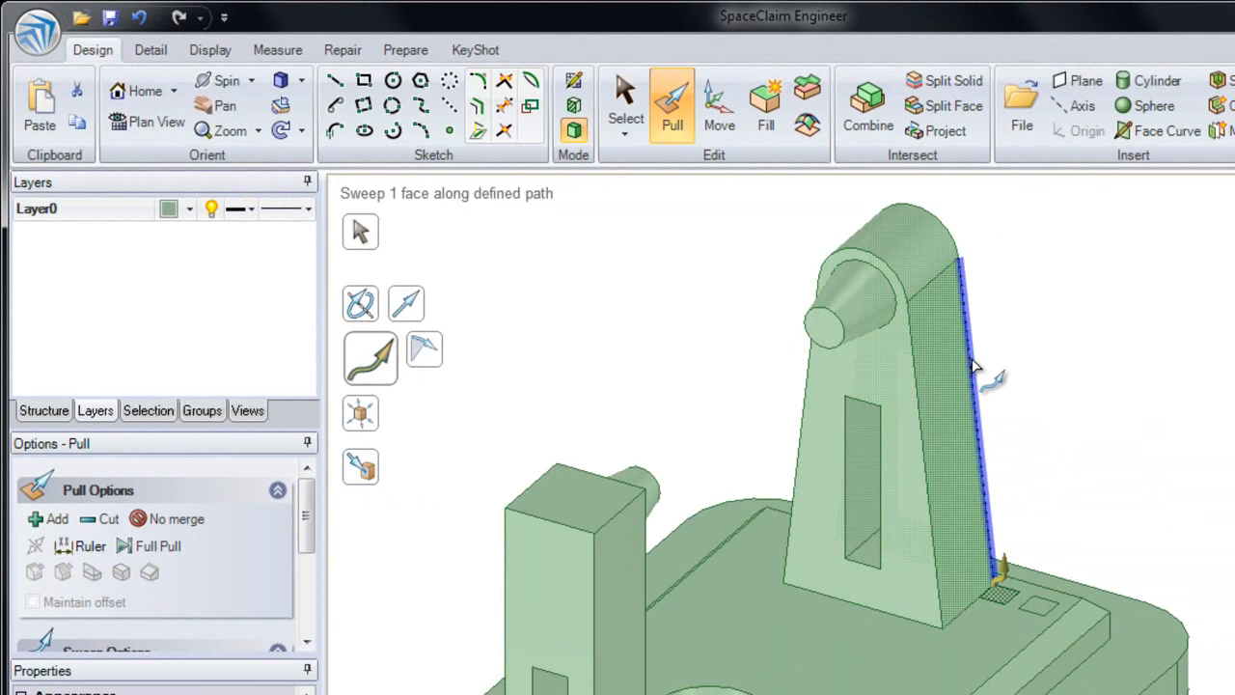
pyautogui.doubleClick(973, 367)
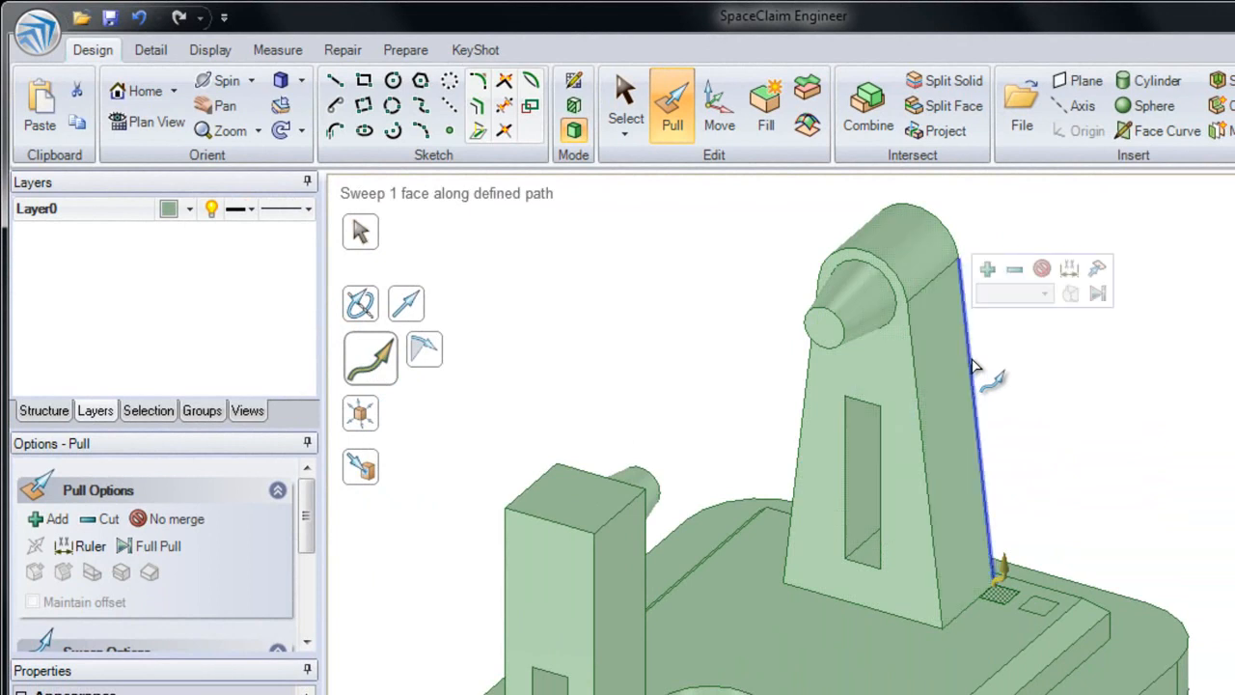
pyautogui.moveTo(1054, 436)
pyautogui.mouseDown(button='middle')
pyautogui.moveTo(1034, 414)
pyautogui.moveTo(1065, 433)
pyautogui.moveTo(1106, 430)
pyautogui.moveTo(1050, 421)
pyautogui.mouseUp(button='middle')
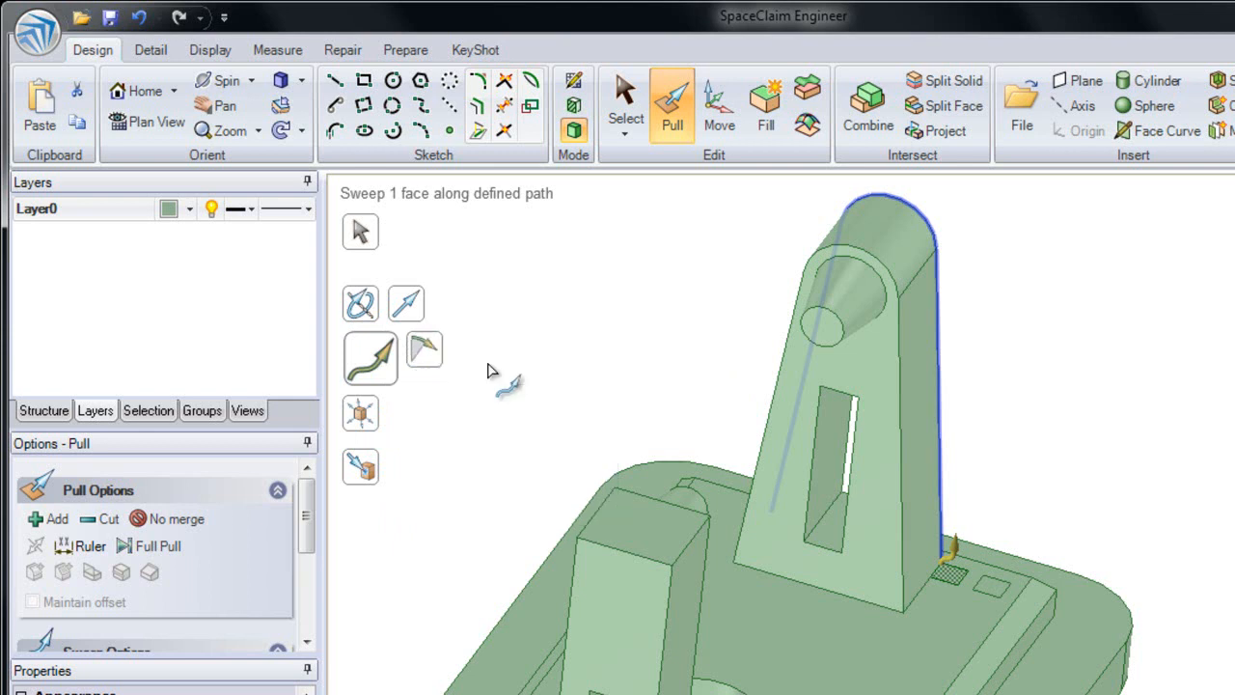
pyautogui.moveTo(1036, 542); pyautogui.dragTo(990, 597)
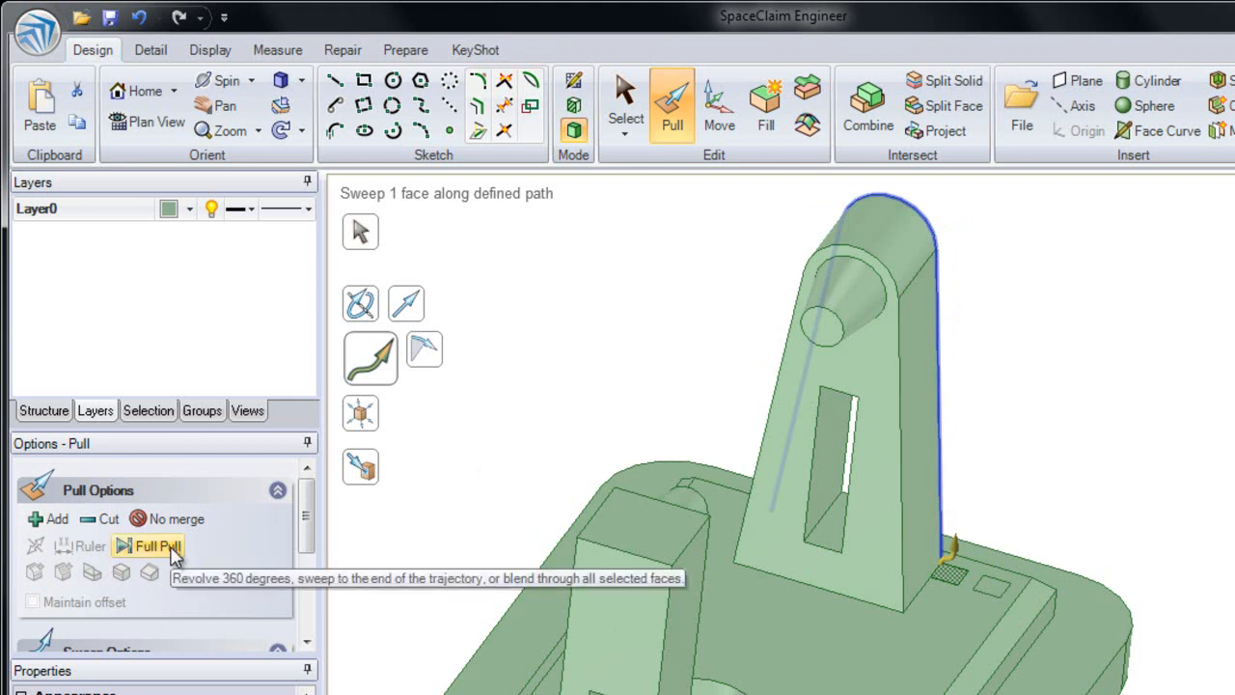
pyautogui.press('Return')
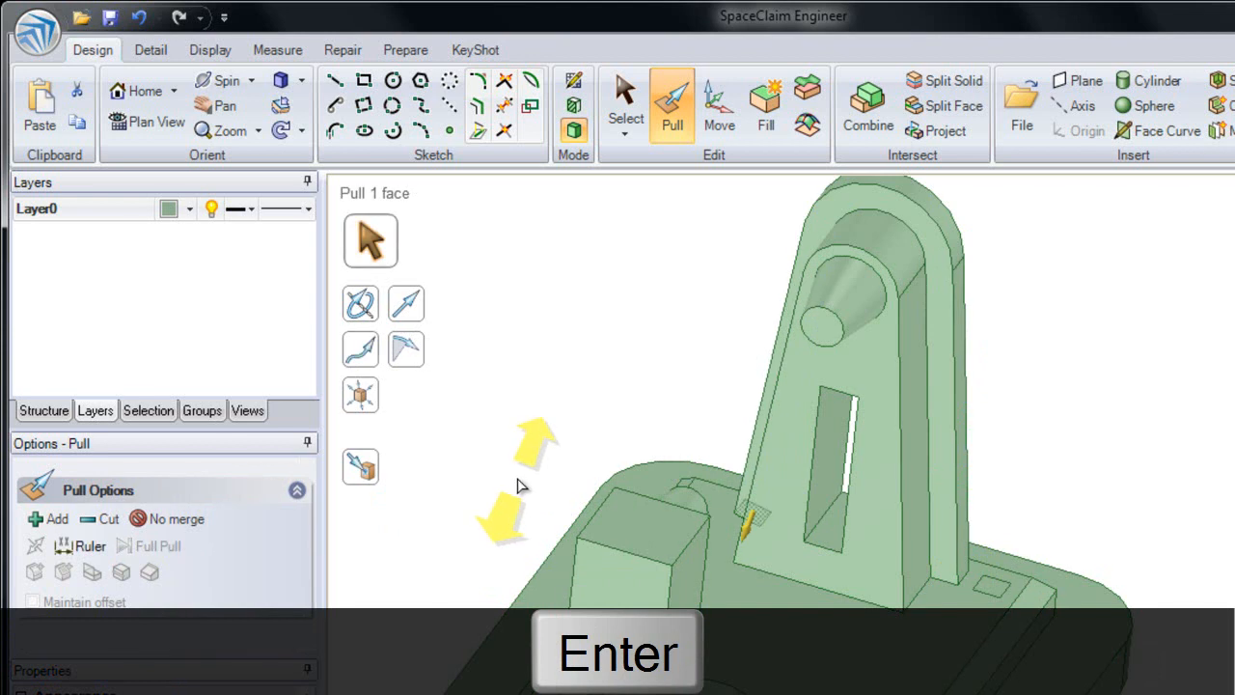
# Step: Extend the end face of the swept rib on the tower's far side down to the base's top face
pyautogui.click(762, 532)
pyautogui.moveTo(793, 541)
pyautogui.mouseDown(button='middle')
pyautogui.moveTo(783, 526)
pyautogui.moveTo(804, 537)
pyautogui.mouseUp(button='middle')
pyautogui.keyDown('ctrl'); pyautogui.moveTo(736, 499); pyautogui.dragTo(684, 681, button='middle'); pyautogui.keyUp('ctrl')
pyautogui.moveTo(697, 501)
pyautogui.mouseDown(button='middle')
pyautogui.moveTo(760, 445)
pyautogui.moveTo(733, 466)
pyautogui.mouseUp(button='middle')
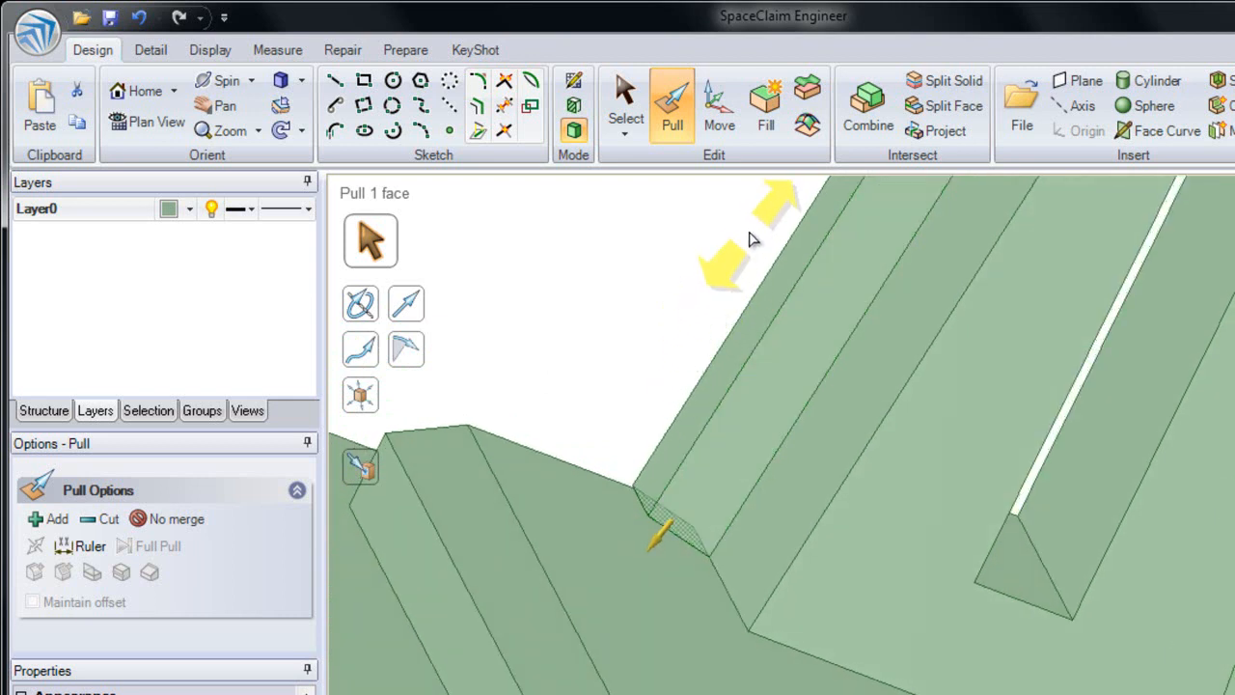
pyautogui.moveTo(740, 241); pyautogui.dragTo(701, 283)
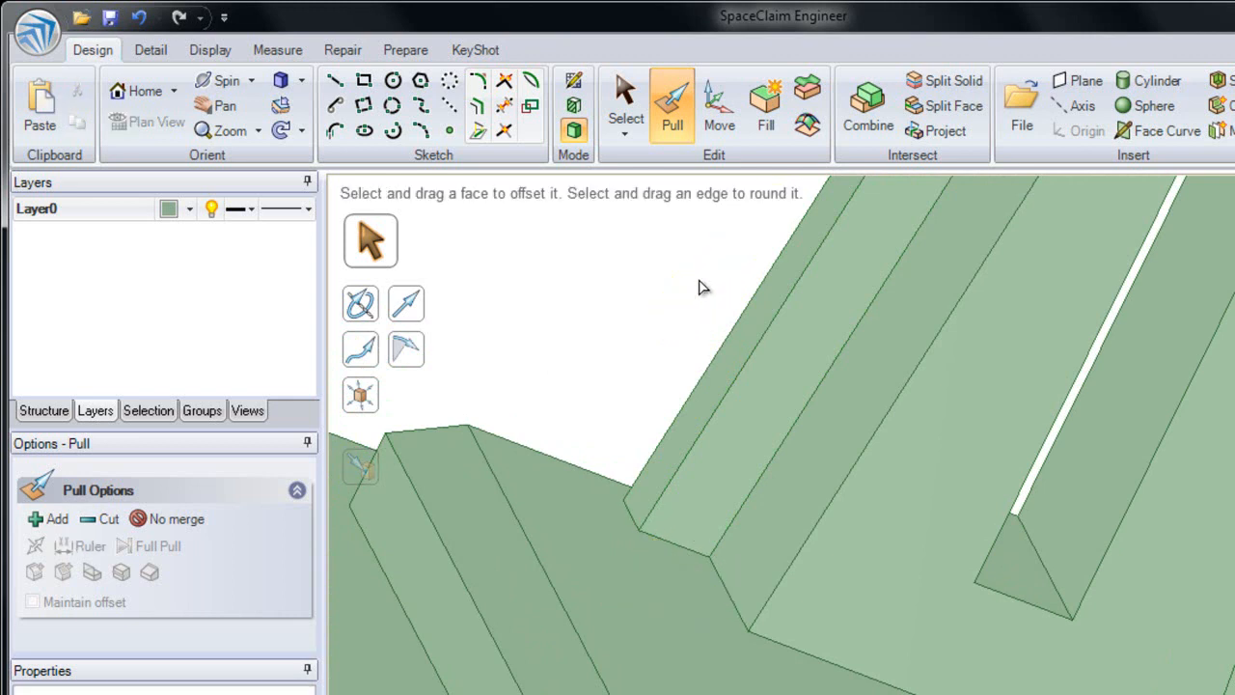
# Step: Sweep the remaining square face along the edge loop around the back of the tapered tower over the full path
pyautogui.click(837, 567)
pyautogui.keyDown('ctrl'); pyautogui.moveTo(839, 567); pyautogui.dragTo(866, 469, button='middle'); pyautogui.keyUp('ctrl')
pyautogui.click(866, 407)
pyautogui.press('Escape')
pyautogui.moveTo(1099, 553); pyautogui.dragTo(967, 530, button='middle')
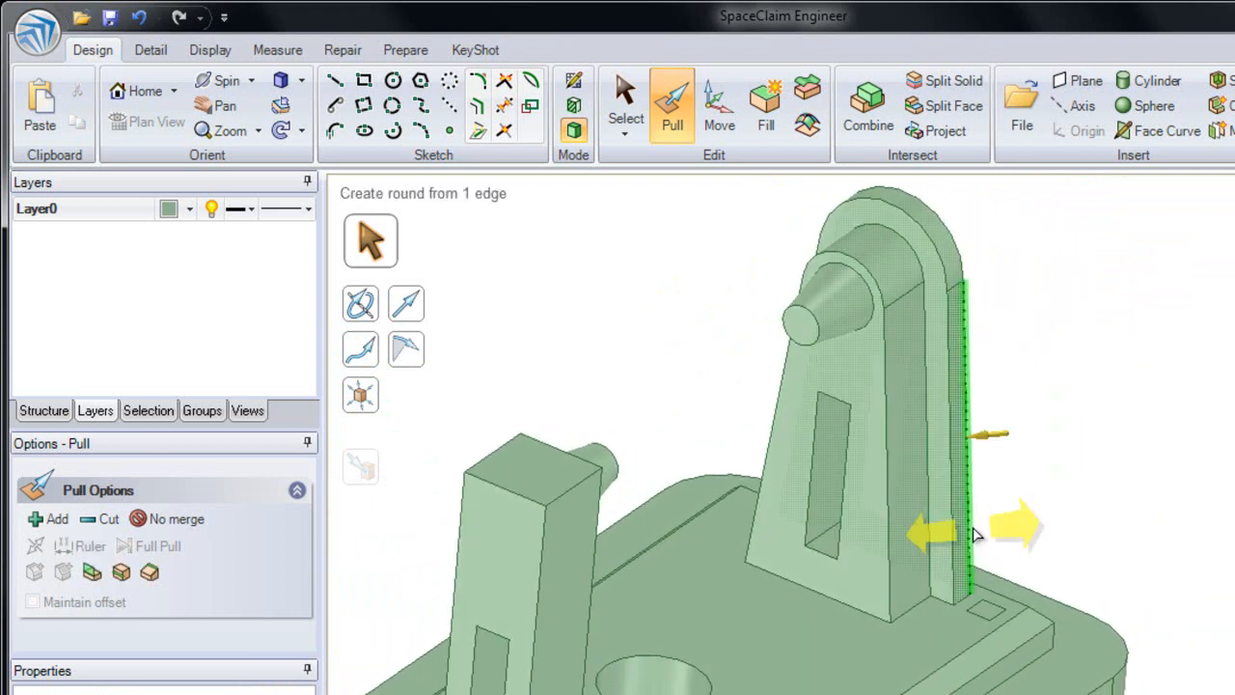
pyautogui.click(986, 610)
pyautogui.moveTo(1170, 606); pyautogui.dragTo(1129, 407)
pyautogui.press('Escape')
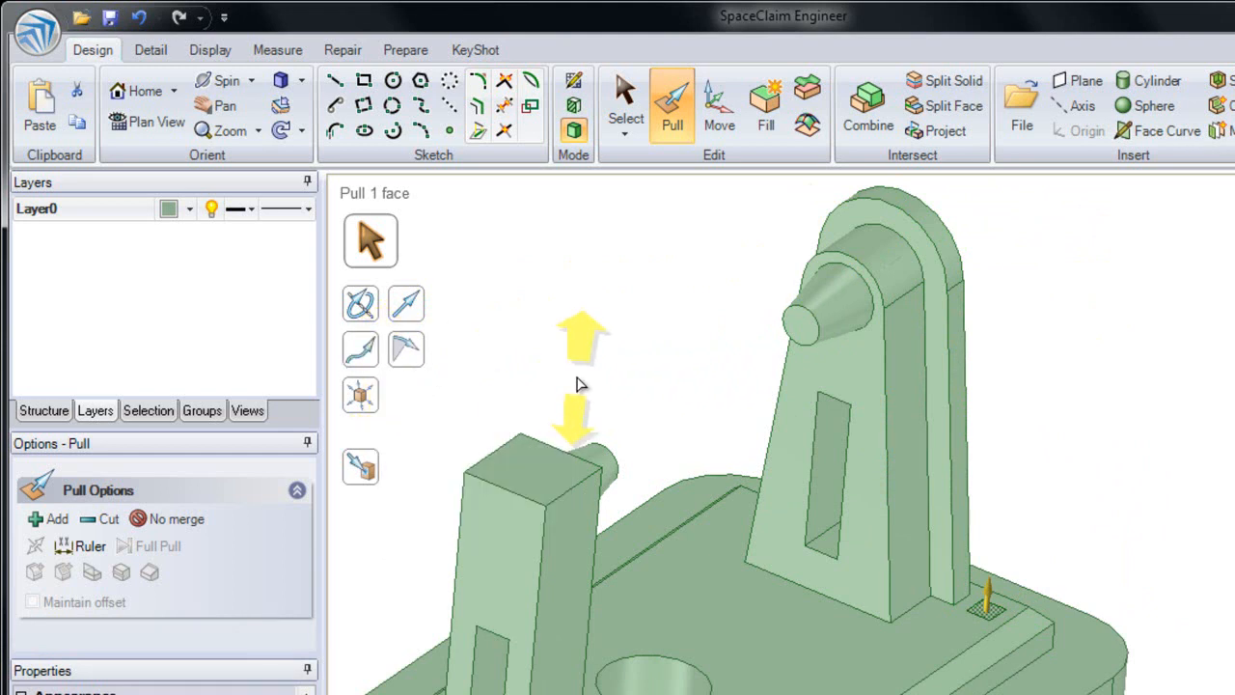
pyautogui.press('alt')
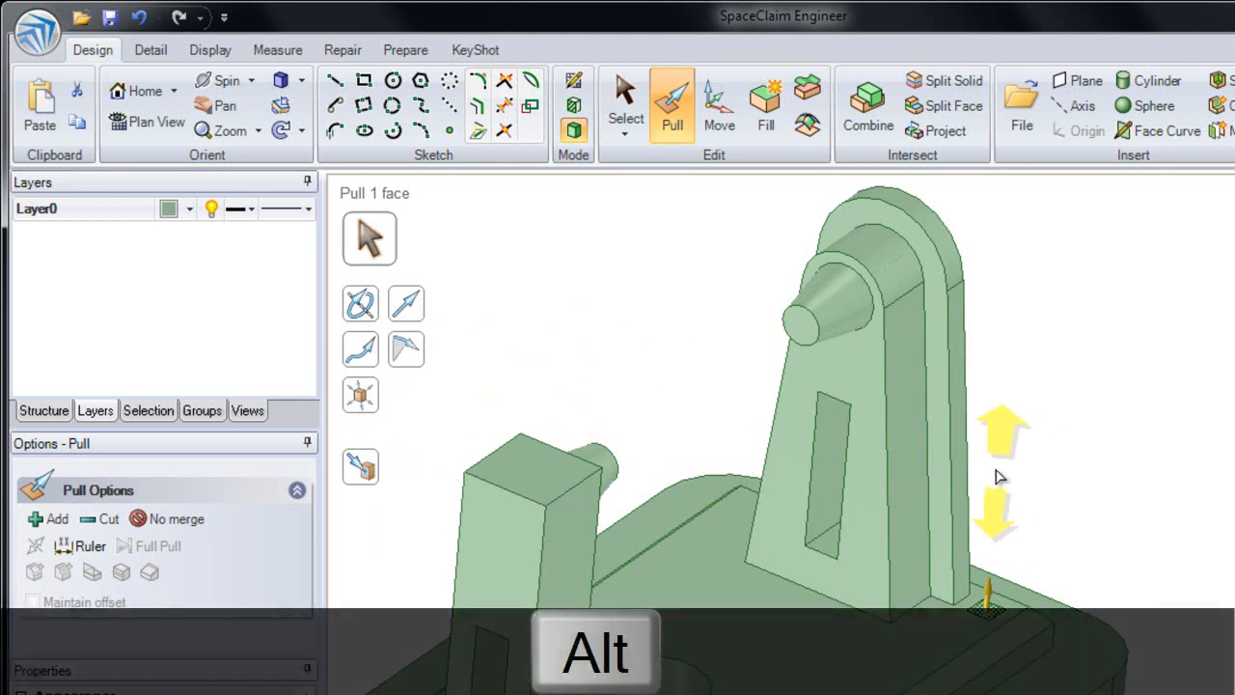
pyautogui.keyDown('alt'); pyautogui.click(968, 451); pyautogui.keyUp('alt')
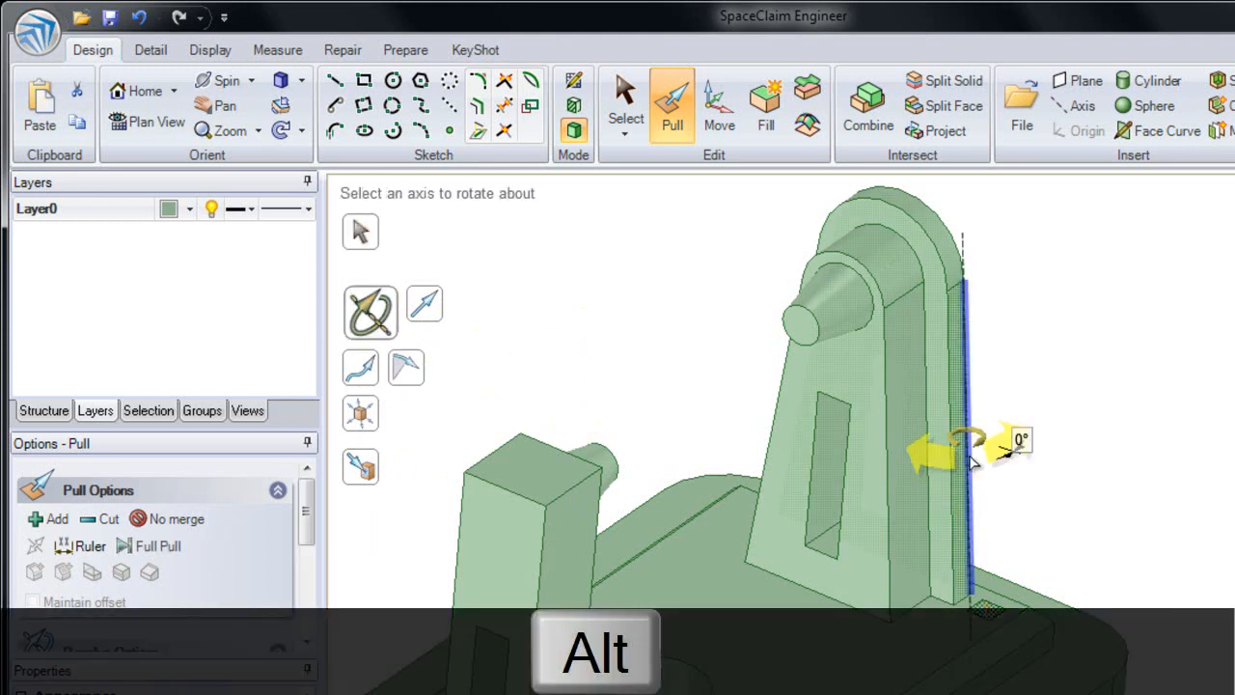
pyautogui.click(972, 464)
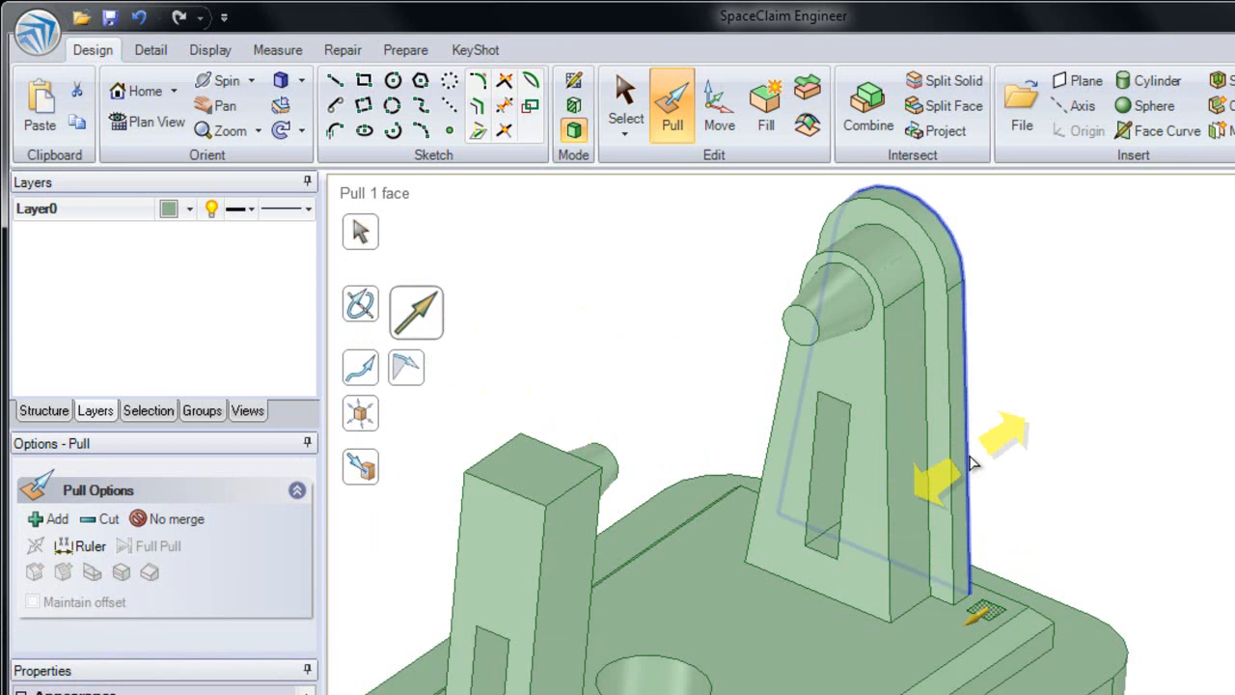
pyautogui.keyDown('alt'); pyautogui.click(969, 461); pyautogui.keyUp('alt')
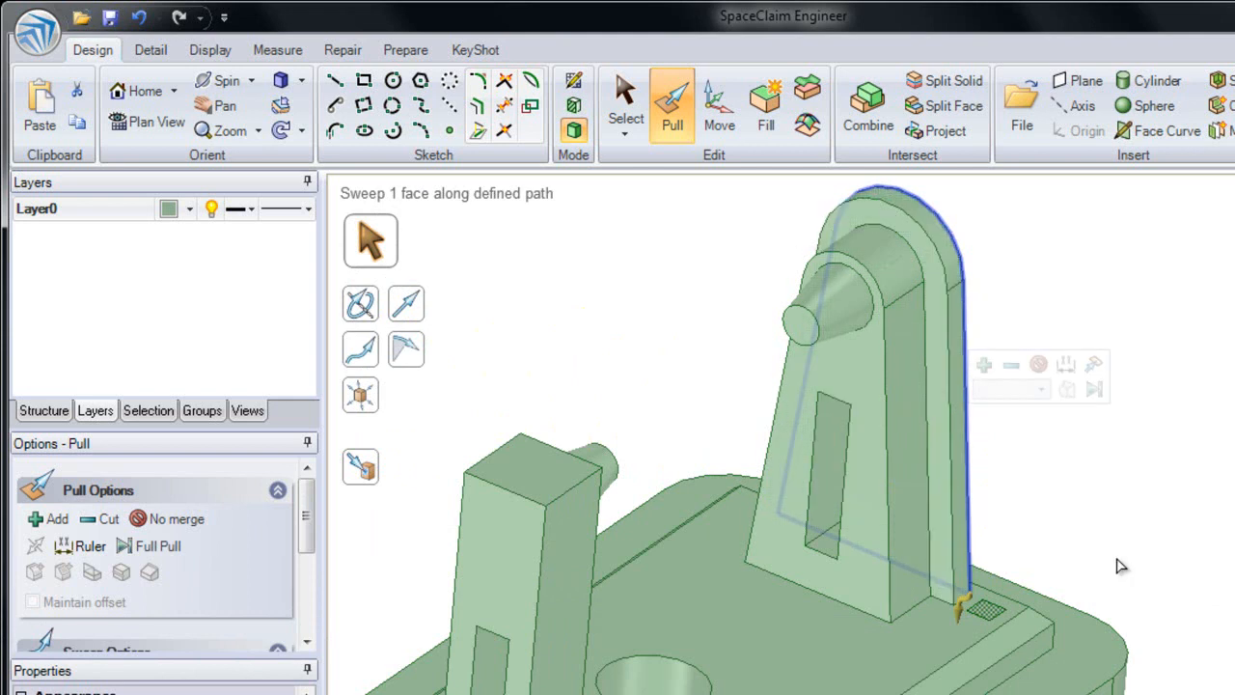
pyautogui.press('Return')
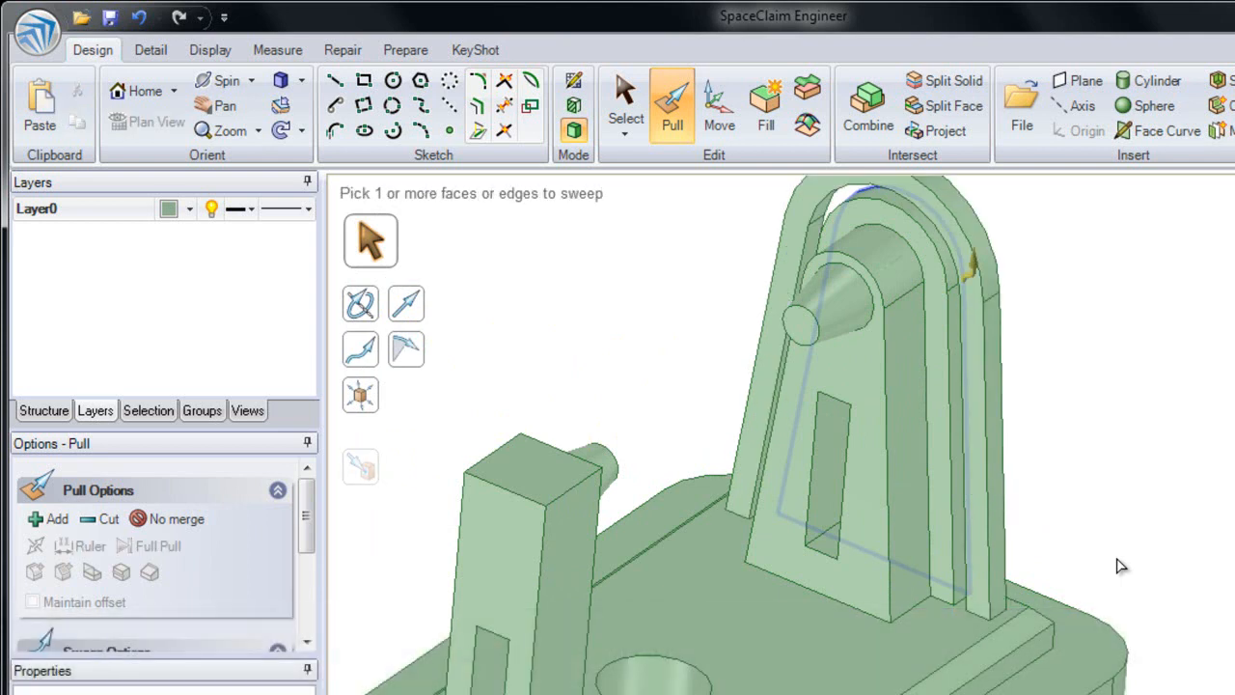
# Step: Undo the sweep of the second square and clear the selected path
pyautogui.press('Escape')
pyautogui.hotkey('ctrl', 'z')
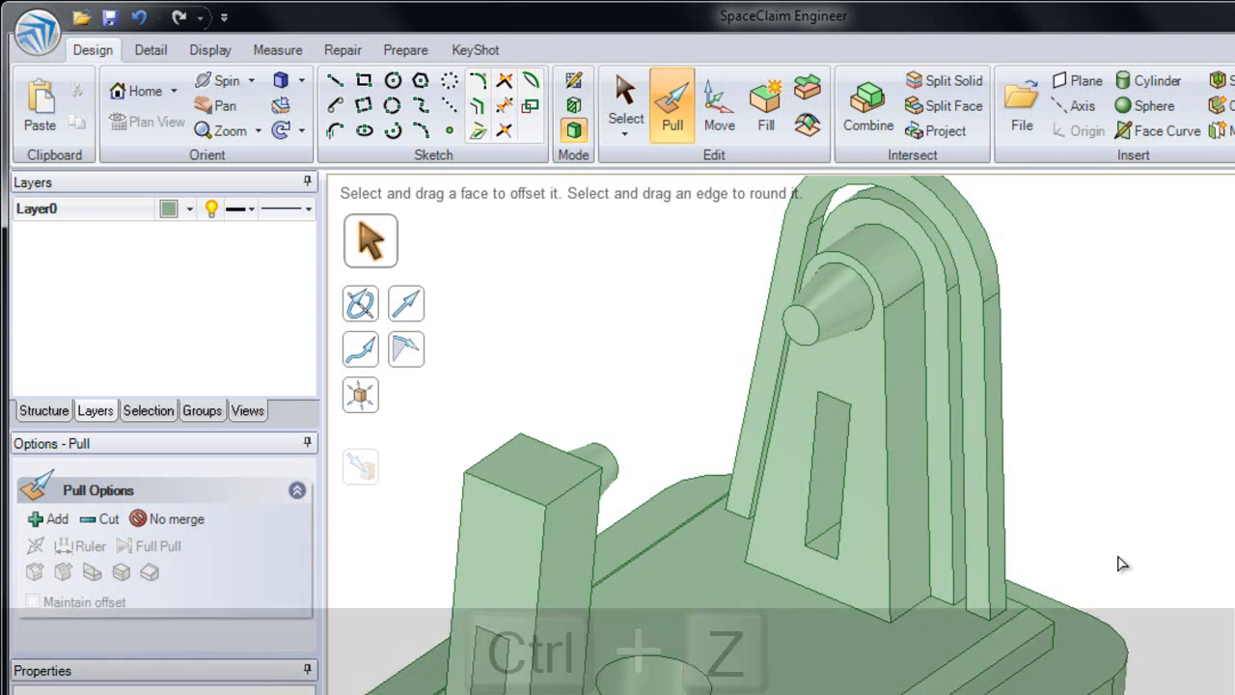
pyautogui.hotkey('ctrl', 'z')
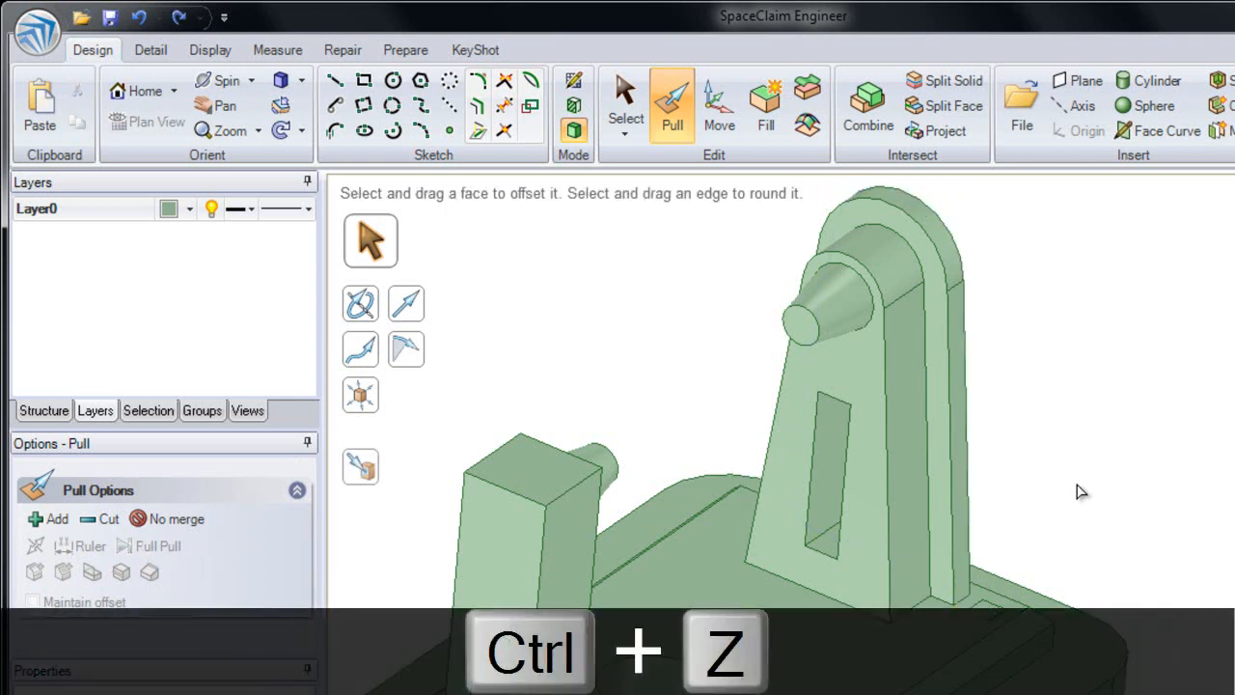
# Step: Select the square face beside the tower and designate the tower's vertical back edge as its guide, trying the connected edge chain too
pyautogui.click(989, 603)
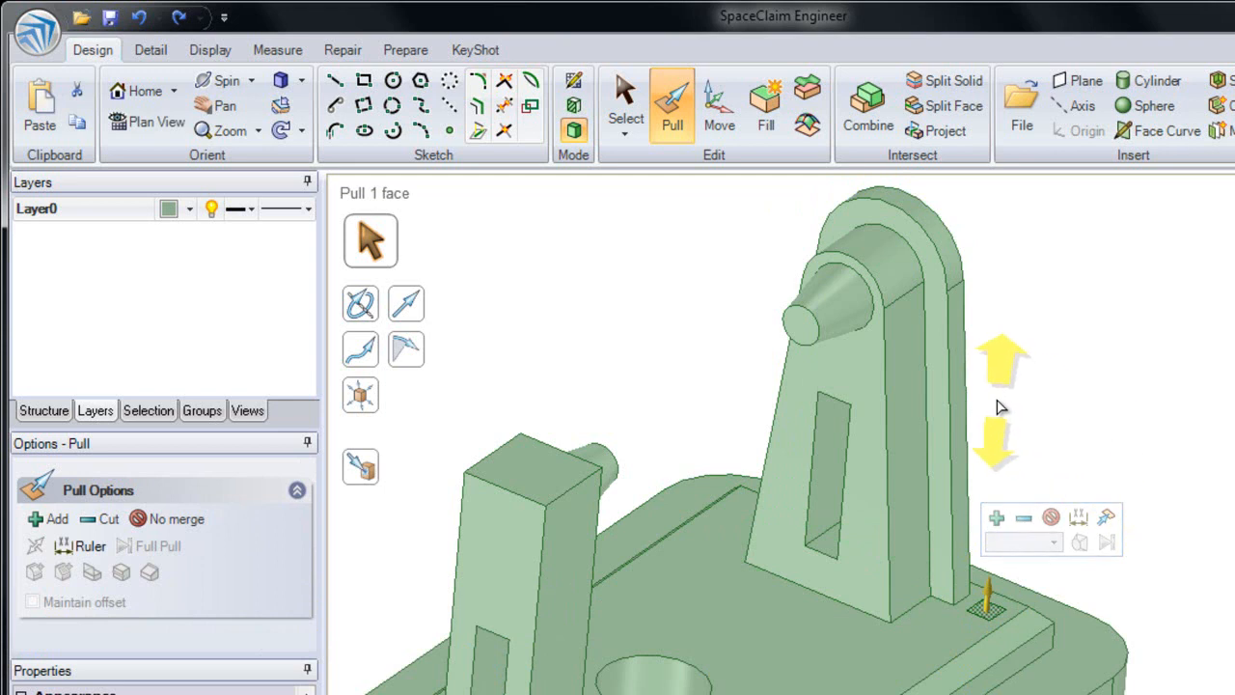
pyautogui.keyDown('alt'); pyautogui.click(966, 399); pyautogui.keyUp('alt')
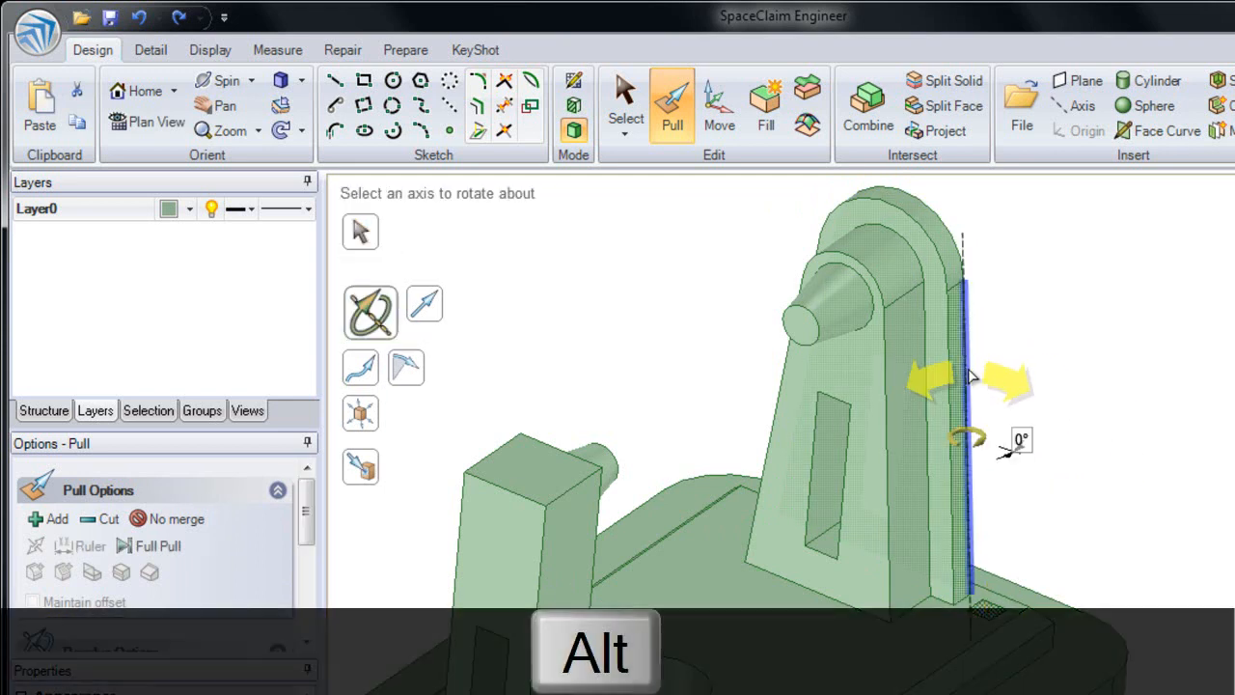
pyautogui.keyDown('alt'); pyautogui.click(946, 228); pyautogui.keyUp('alt')
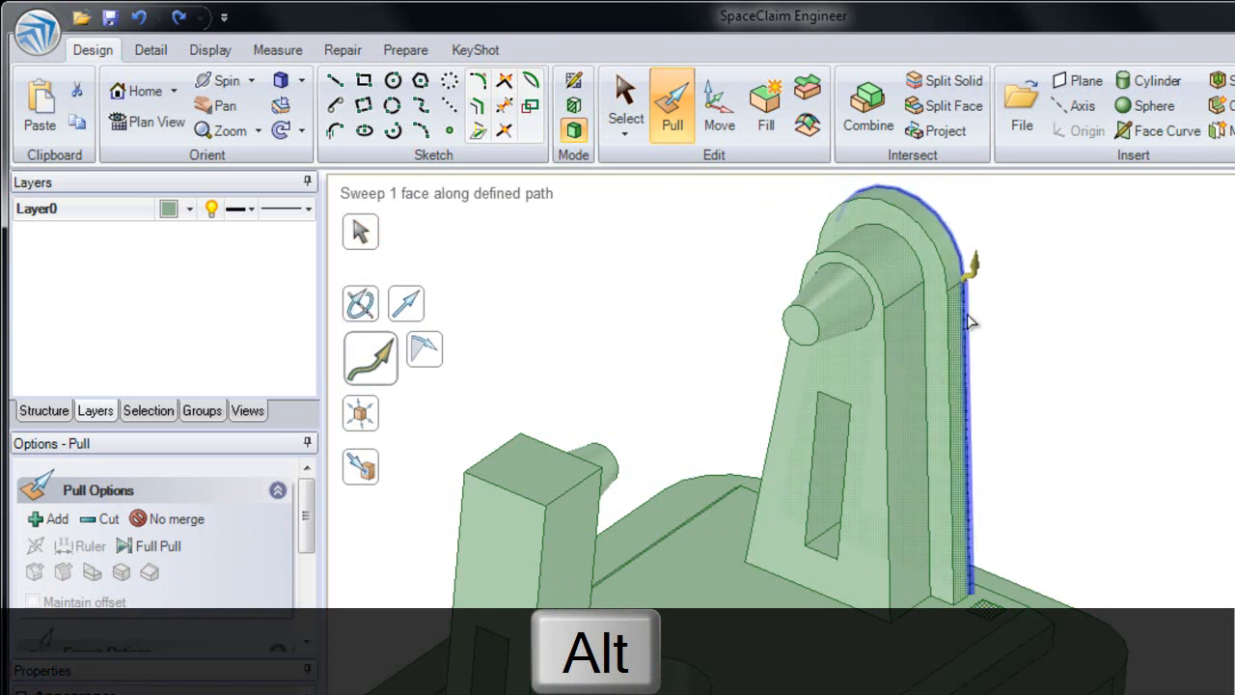
pyautogui.keyDown('alt'); pyautogui.click(966, 325); pyautogui.keyUp('alt')
pyautogui.keyDown('alt'); pyautogui.click(951, 235); pyautogui.keyUp('alt')
pyautogui.keyDown('alt'); pyautogui.click(967, 311); pyautogui.keyUp('alt')
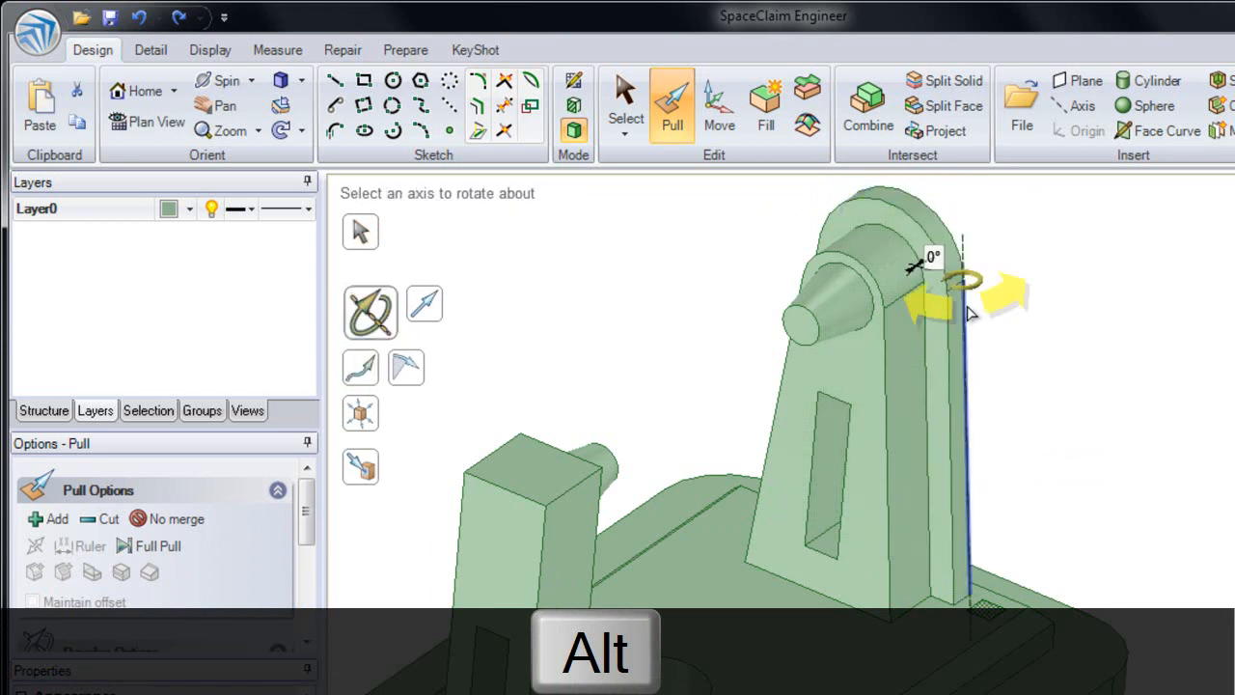
pyautogui.keyDown('alt'); pyautogui.click(993, 591); pyautogui.keyUp('alt')
pyautogui.keyDown('alt'); pyautogui.click(971, 537); pyautogui.keyUp('alt')
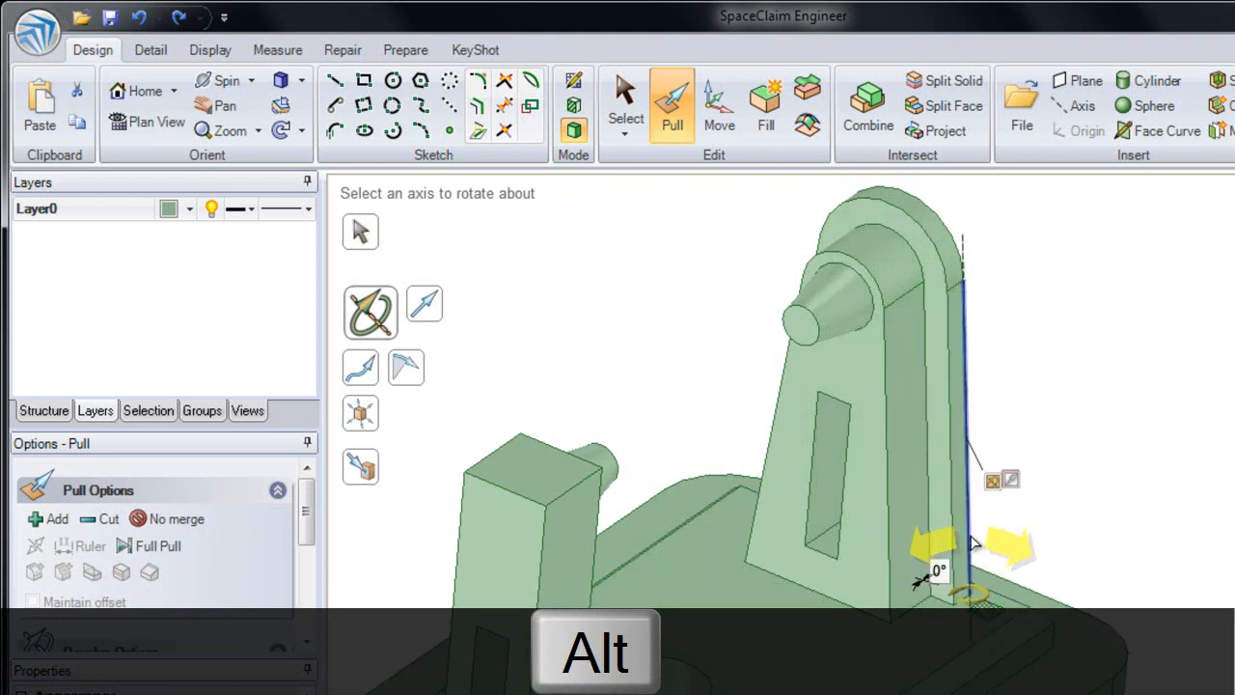
pyautogui.keyDown('alt'); pyautogui.click(957, 252); pyautogui.keyUp('alt')
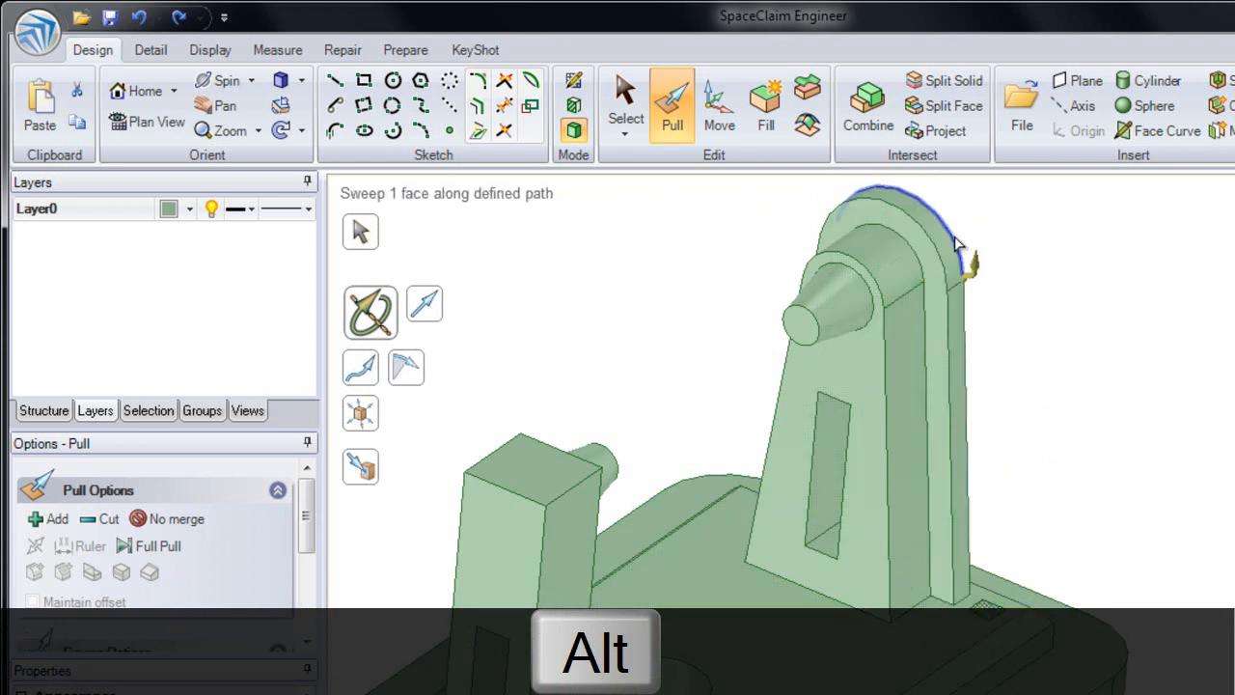
pyautogui.keyDown('alt'); pyautogui.click(967, 401); pyautogui.keyUp('alt')
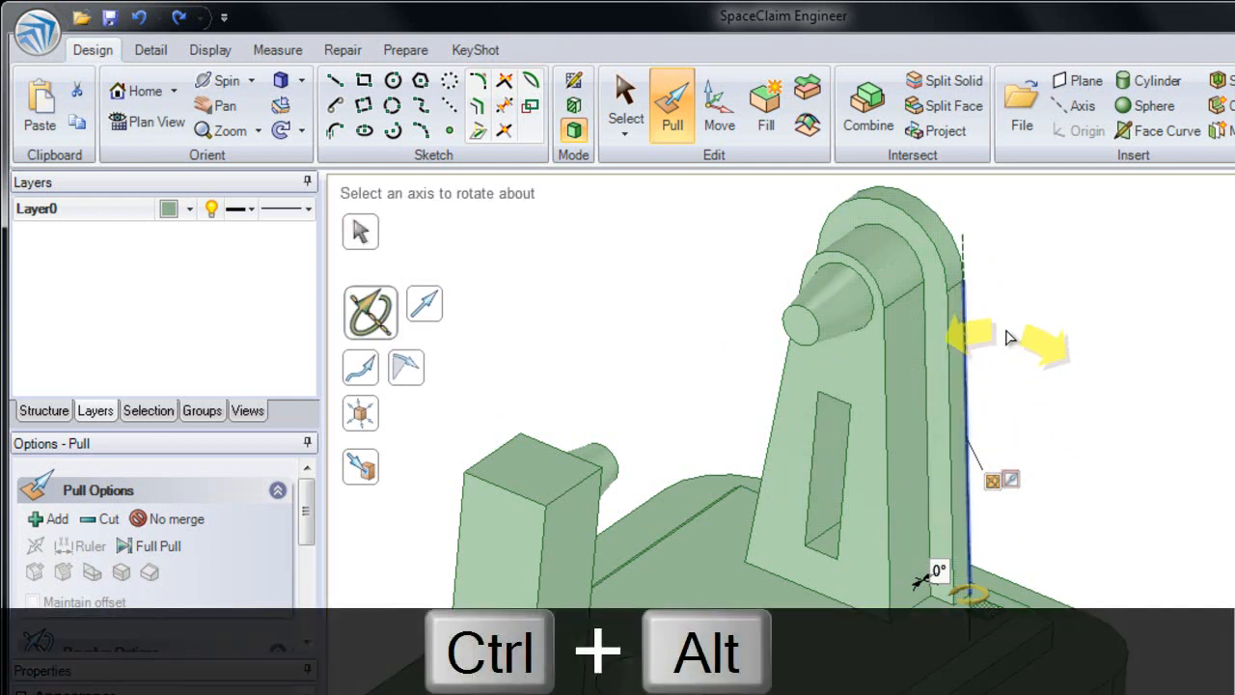
# Step: Add the arc, far side edge and bottom edge of the tower's back face to the trajectory and fully sweep the square along this closed loop
pyautogui.keyDown('ctrl'); pyautogui.keyDown('alt'); pyautogui.click(941, 220); pyautogui.keyUp('alt'); pyautogui.keyUp('ctrl')
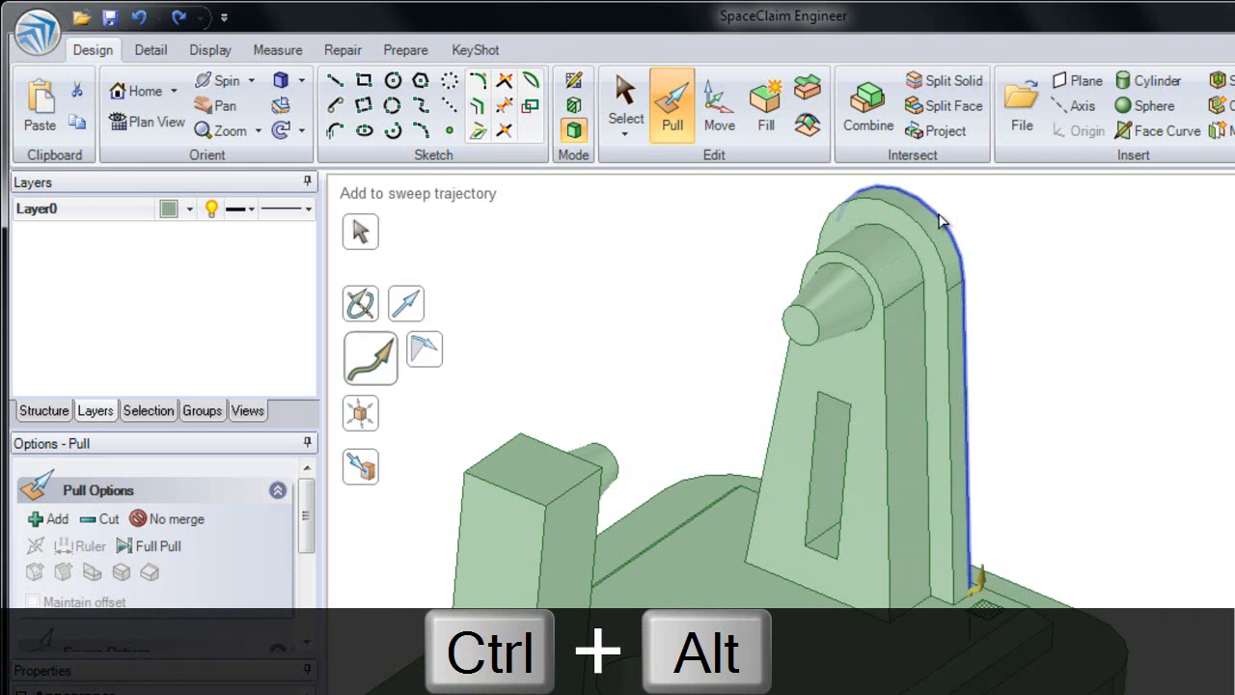
pyautogui.keyDown('ctrl'); pyautogui.keyDown('alt'); pyautogui.click(951, 580); pyautogui.keyUp('alt'); pyautogui.keyUp('ctrl')
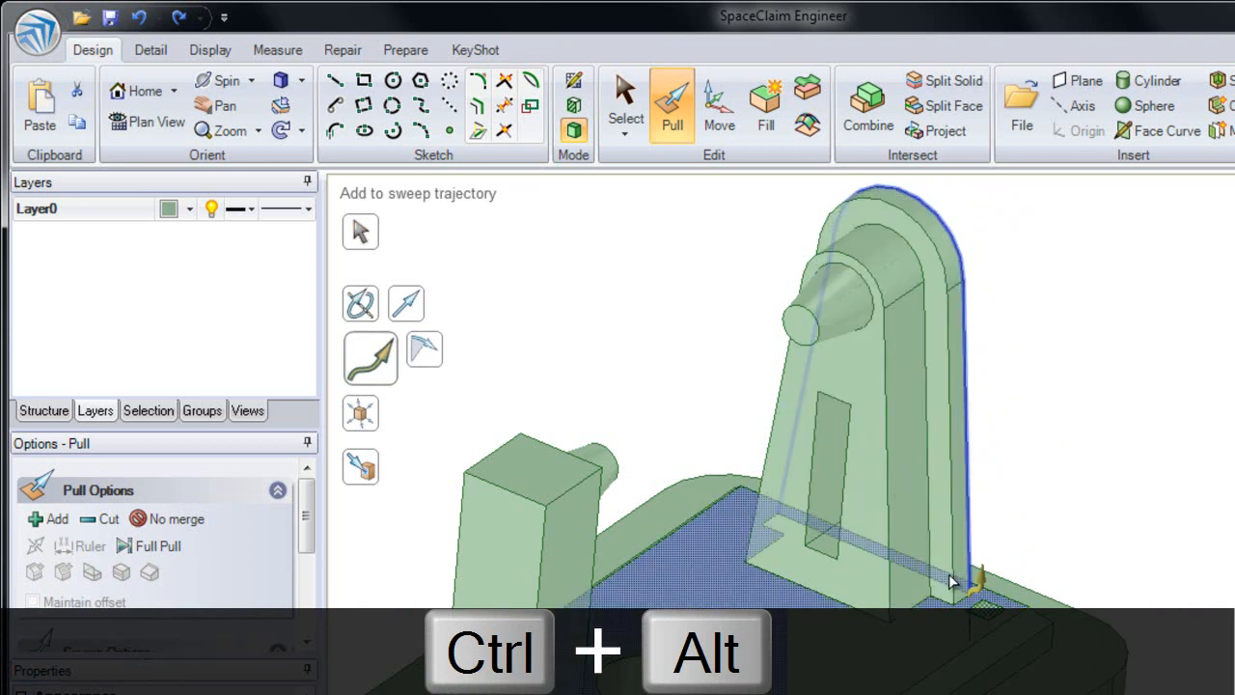
pyautogui.moveTo(951, 581); pyautogui.dragTo(836, 606, button='middle')
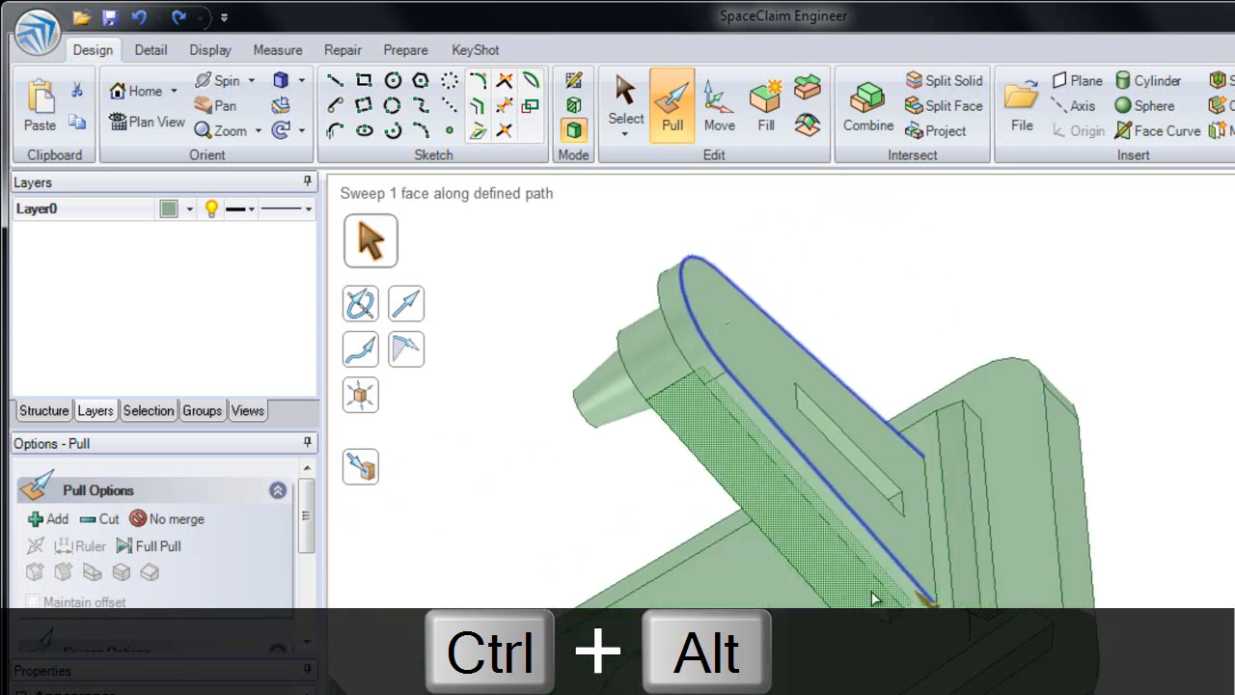
pyautogui.keyDown('ctrl'); pyautogui.keyDown('alt'); pyautogui.click(931, 528); pyautogui.keyUp('alt'); pyautogui.keyUp('ctrl')
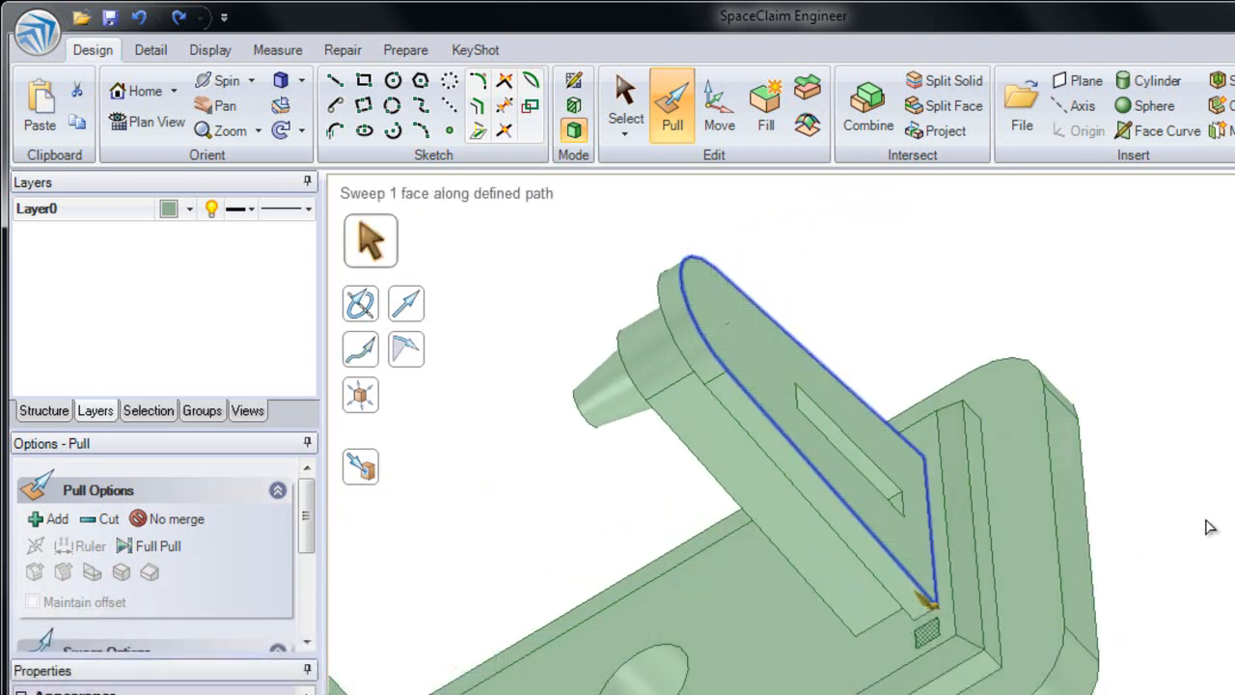
pyautogui.press('Return')
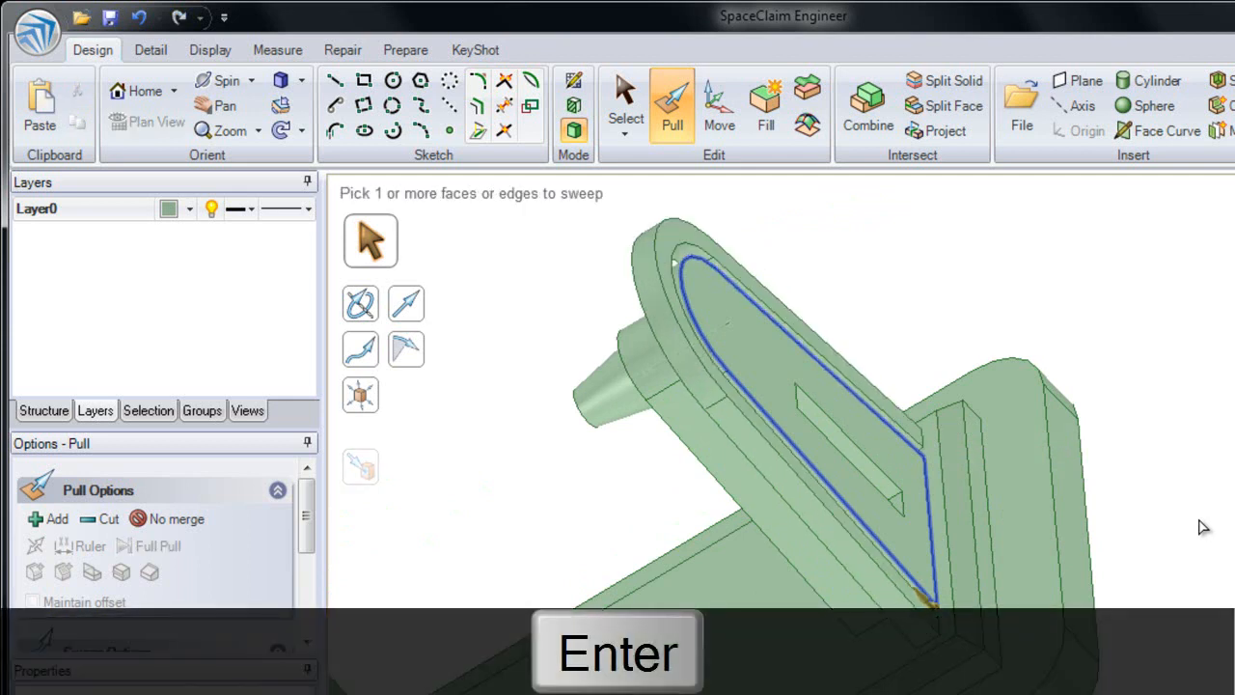
# Step: Sketch an 11 mm square overlapping the rim of the base's hole, on a plane through the hole's axis
pyautogui.moveTo(1103, 505); pyautogui.dragTo(763, 432, button='middle')
pyautogui.click(783, 473)
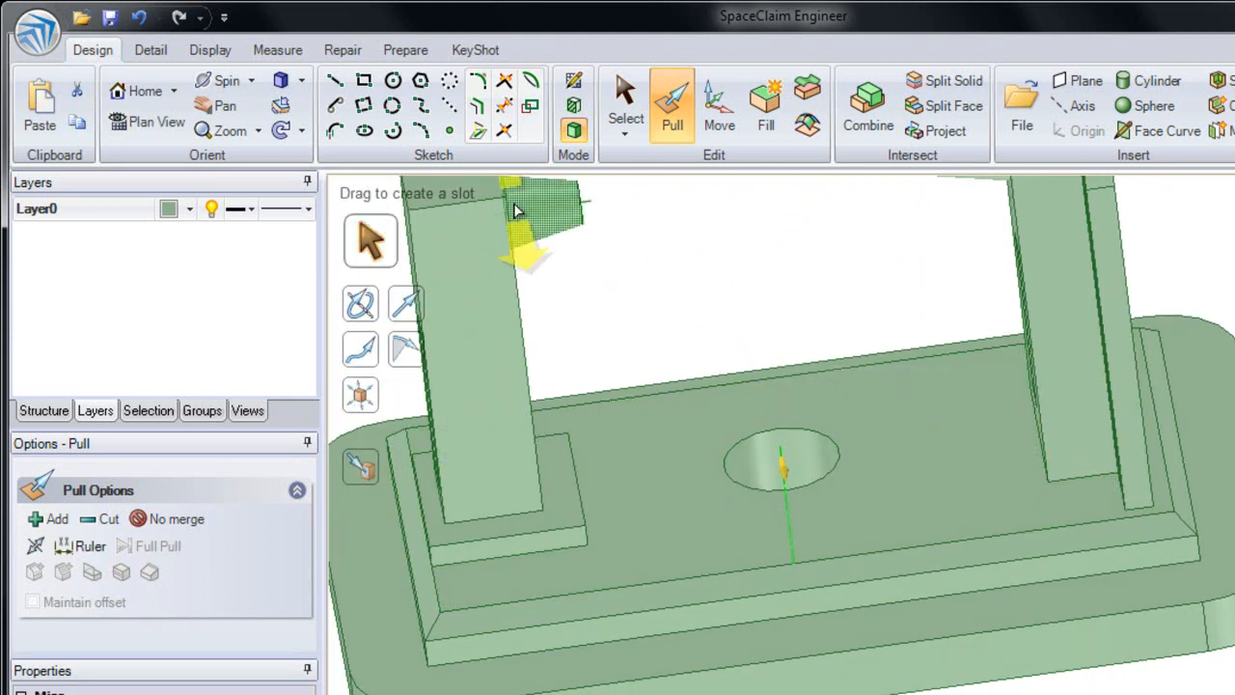
pyautogui.click(364, 83)
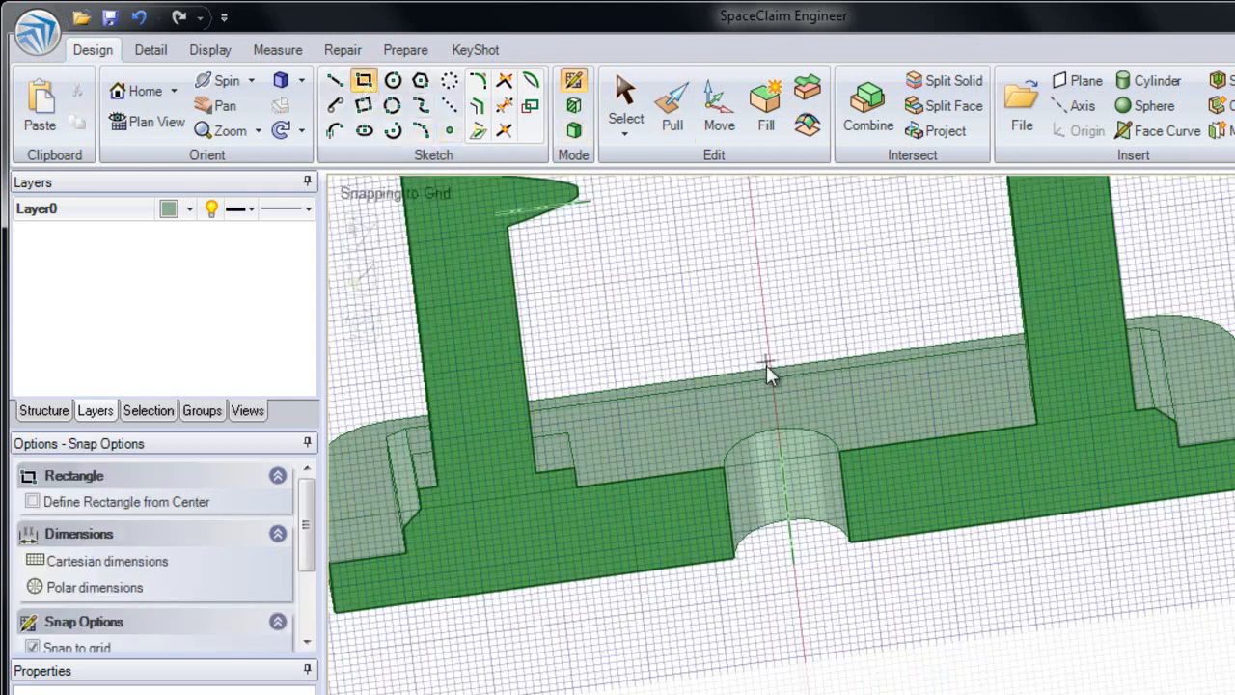
pyautogui.scroll(4, 842, 441)
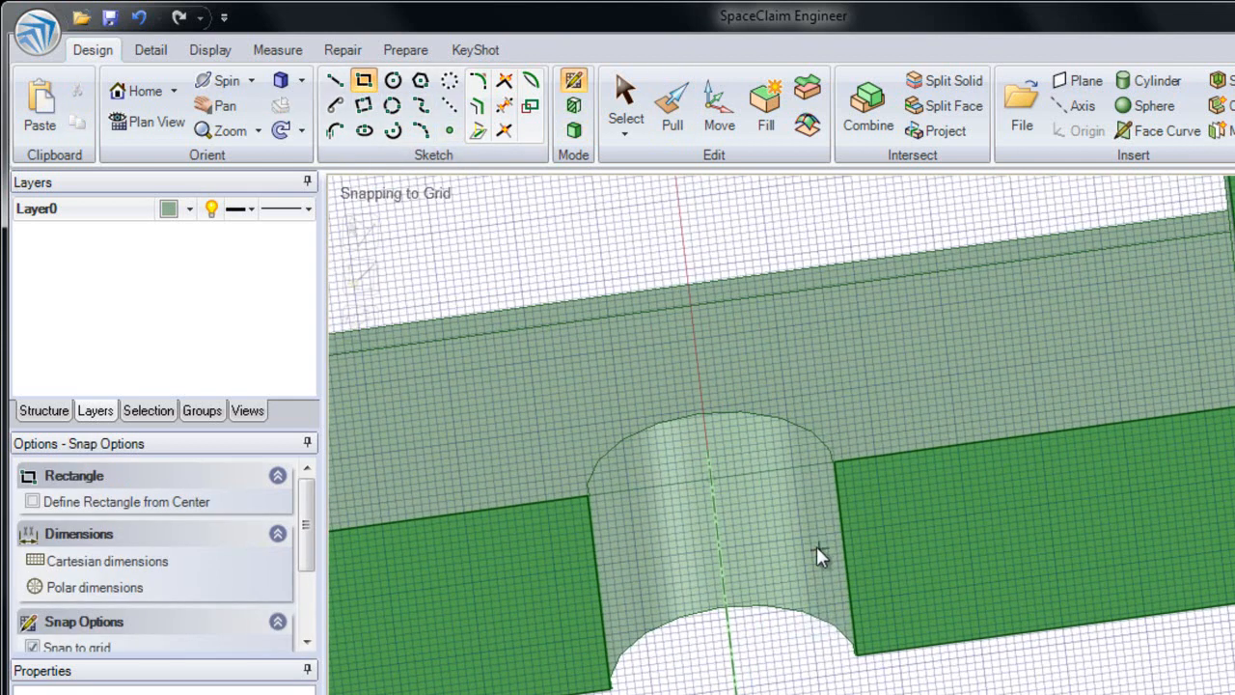
pyautogui.click(800, 425)
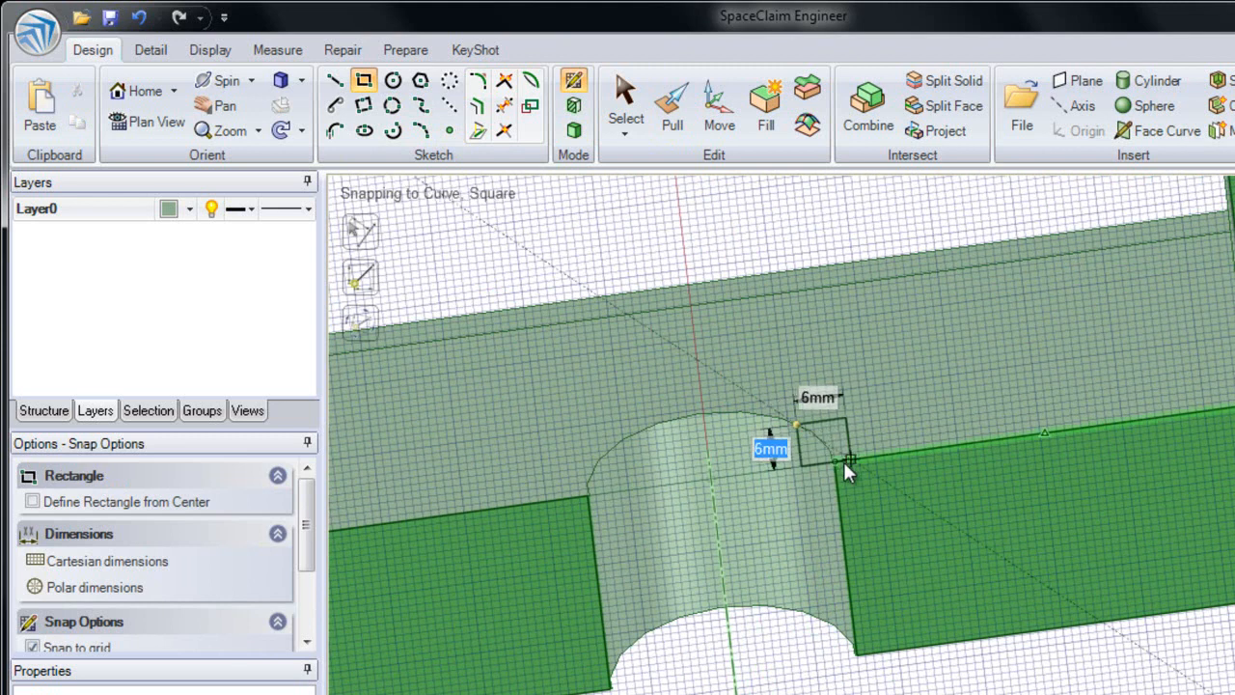
pyautogui.click(882, 498)
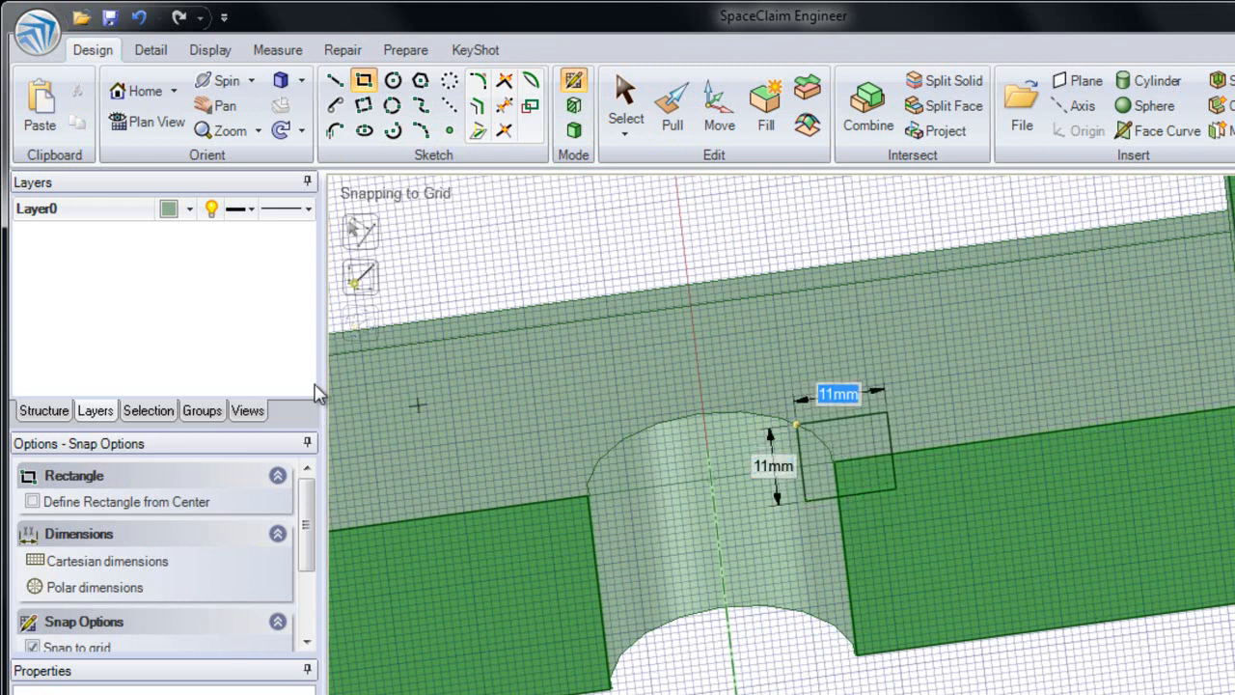
# Step: Return to 3D mode to turn the square sketch into a surface, and highlight the Surface and Solid bodies in the structure tree
pyautogui.click(69, 415)
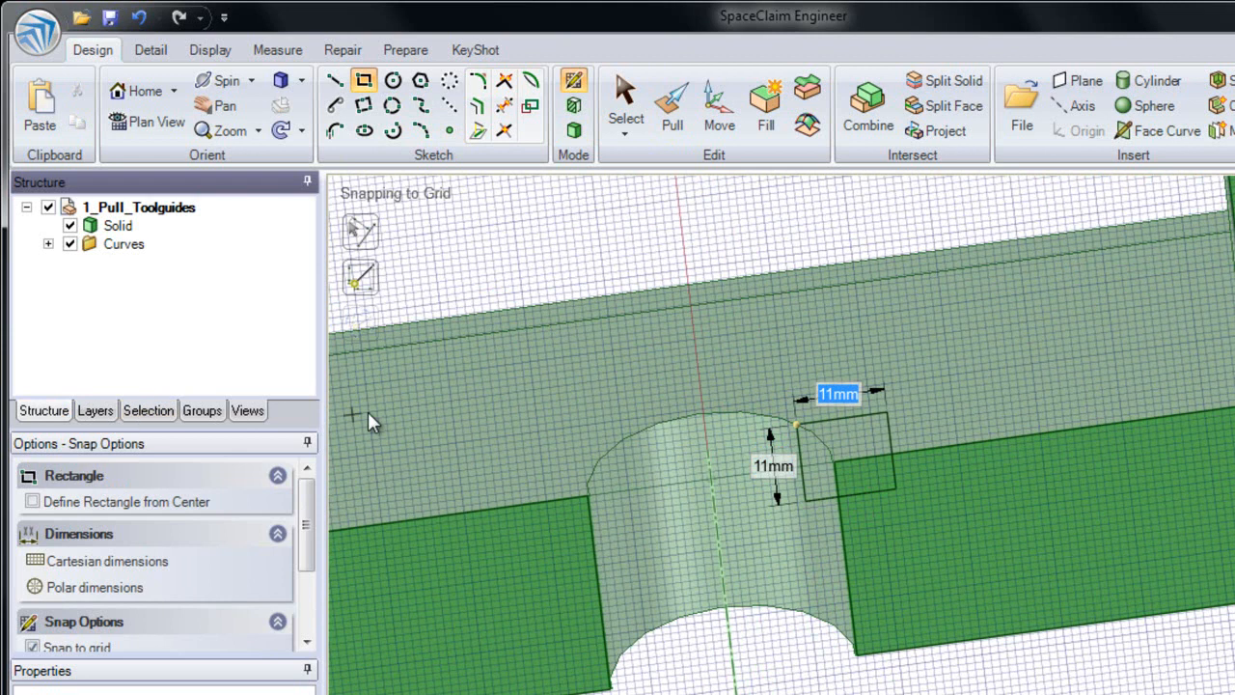
pyautogui.click(573, 135)
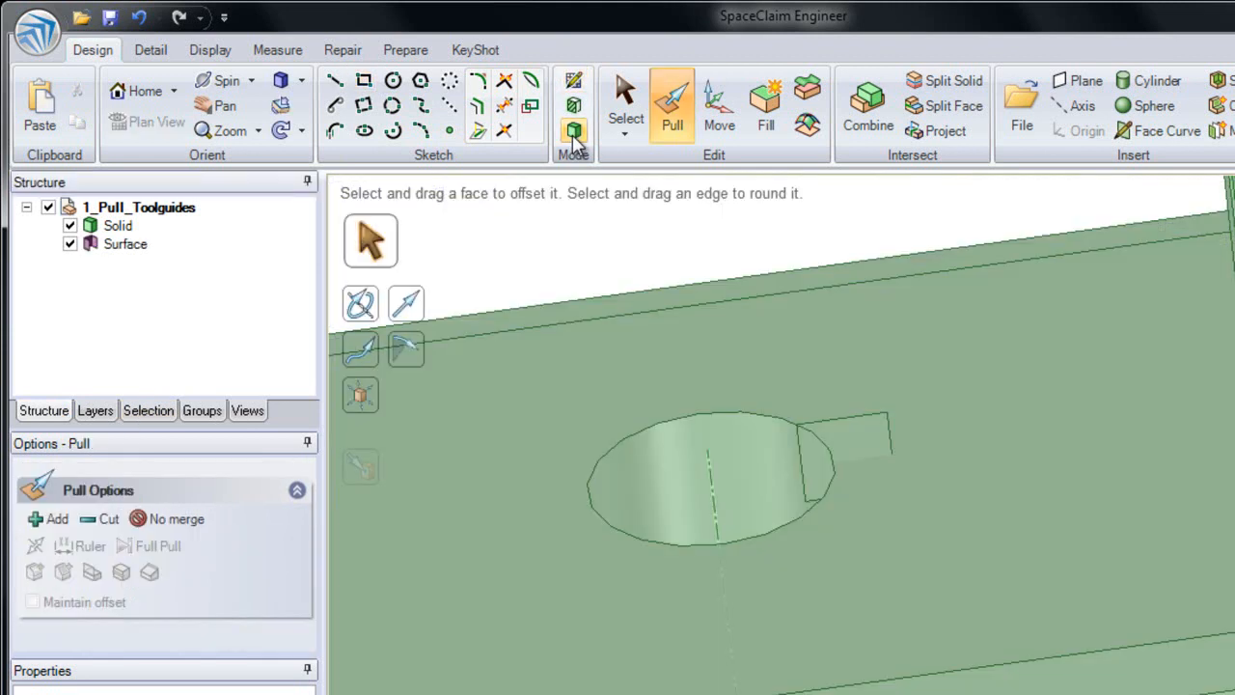
pyautogui.click(151, 252)
pyautogui.click(118, 226)
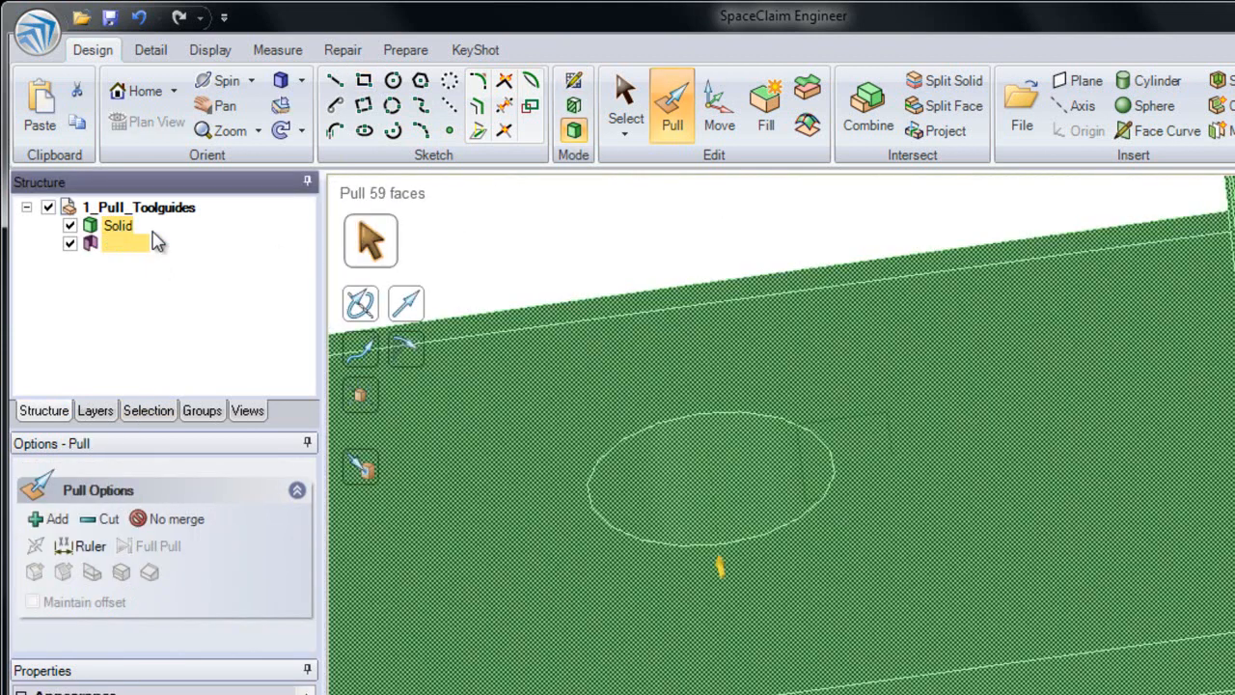
pyautogui.click(547, 236)
# Step: Select the square surface at the hole's rim and try pulling it in a straight direction
pyautogui.click(874, 435)
pyautogui.moveTo(875, 435); pyautogui.dragTo(863, 403, button='middle')
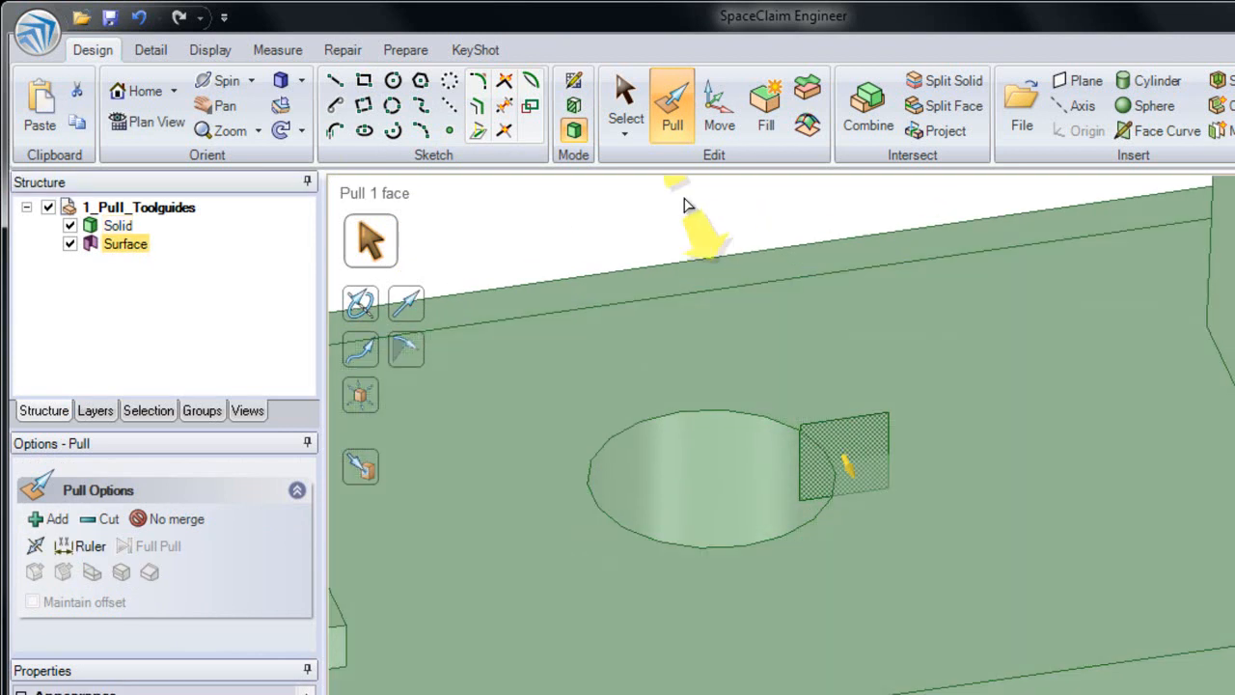
pyautogui.moveTo(673, 205); pyautogui.dragTo(595, 401)
pyautogui.press('Escape')
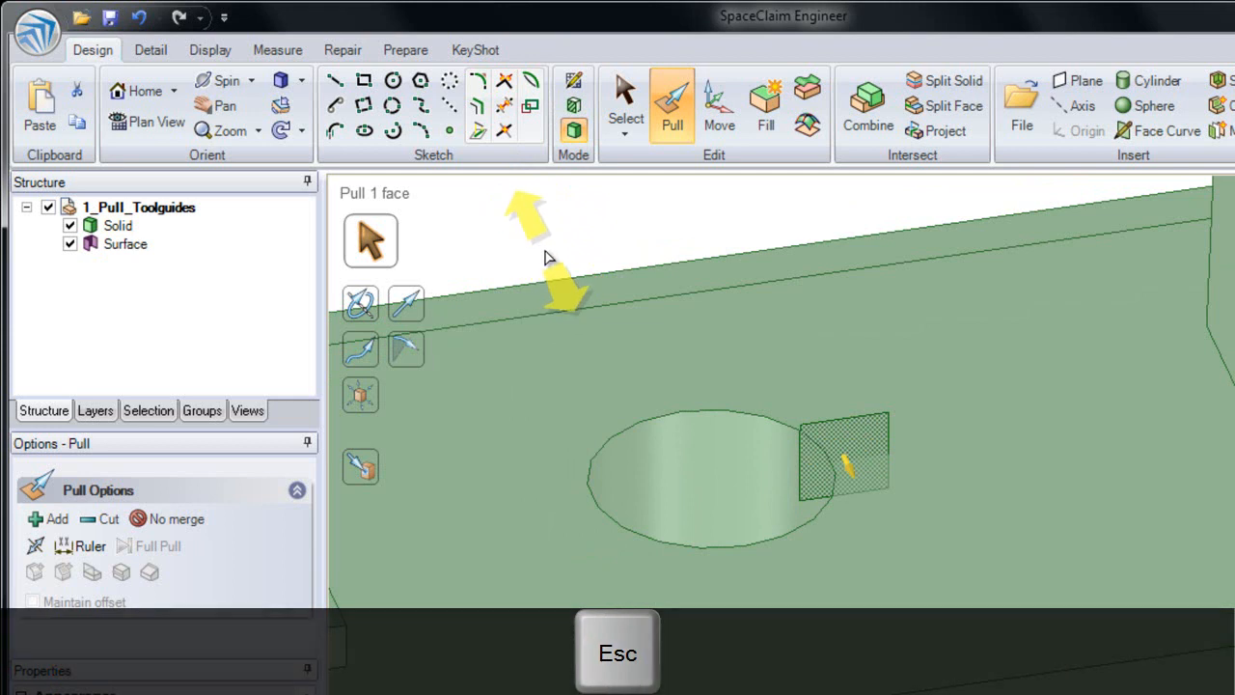
# Step: Try the Revolve tool guide on the square surface with the hole's axis as rotation axis, and clear the selection
pyautogui.click(716, 517)
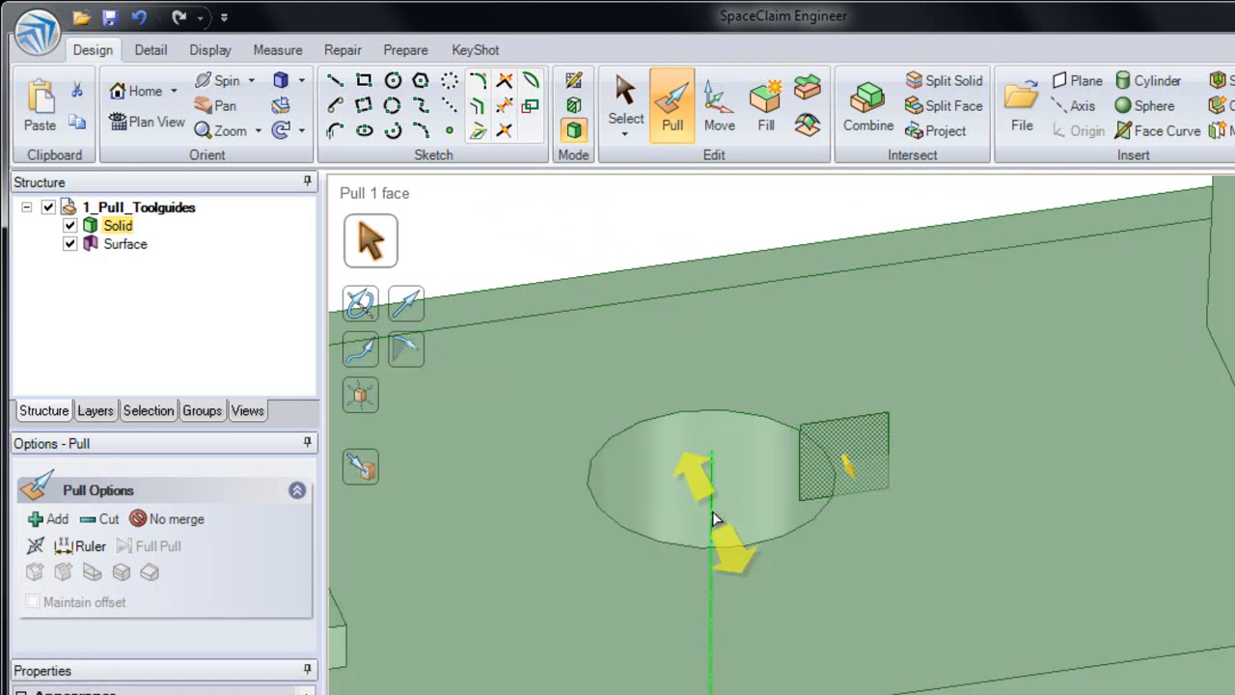
pyautogui.click(367, 308)
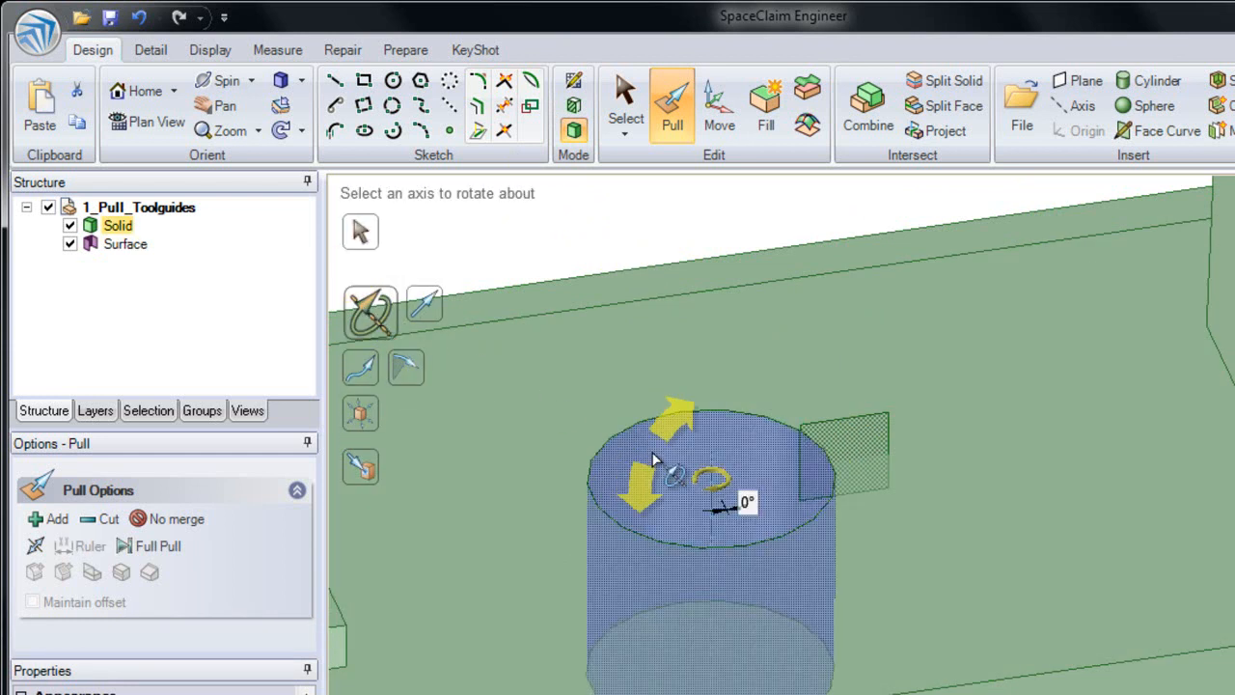
pyautogui.click(711, 507)
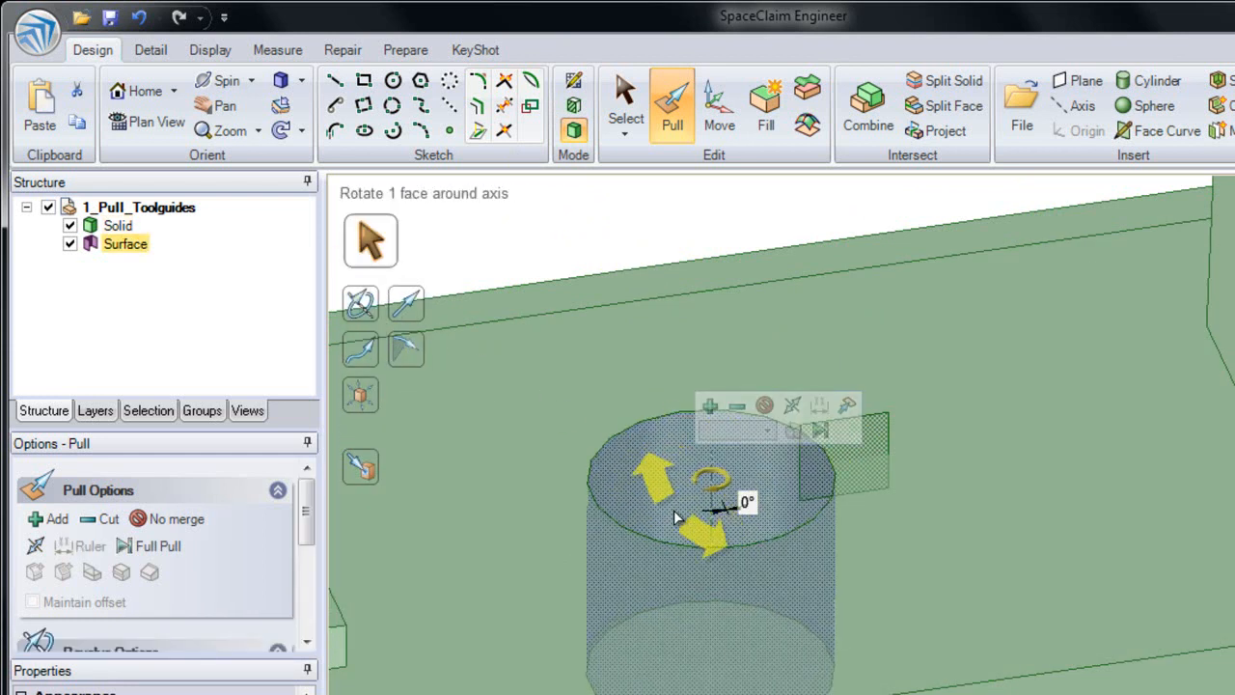
pyautogui.press('Escape')
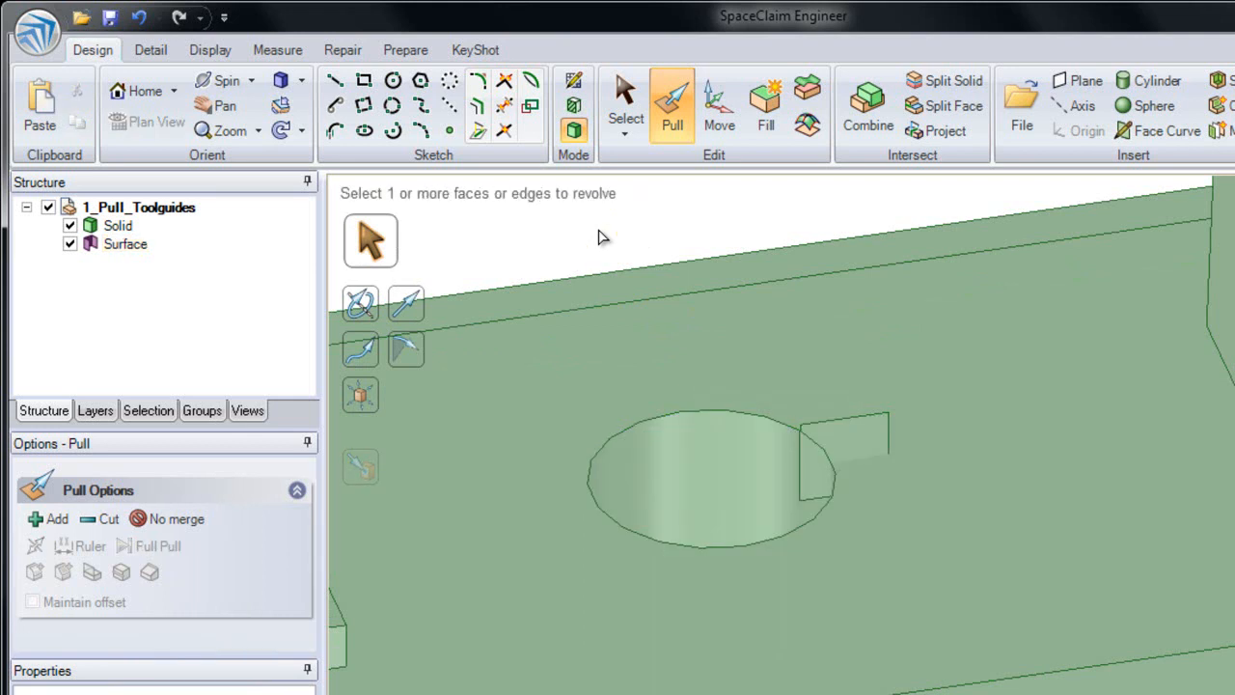
# Step: Reselect the square surface and set the hole's axis as its axis of revolution
pyautogui.click(797, 402)
pyautogui.click(871, 452)
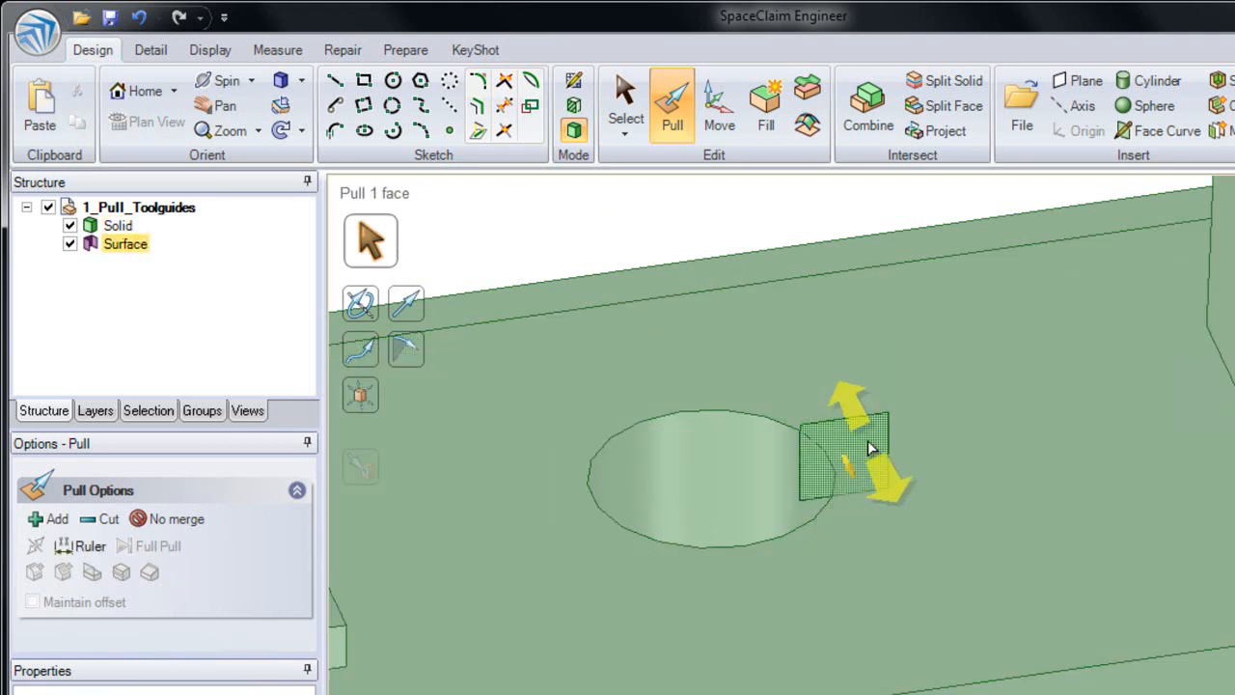
pyautogui.keyDown('alt'); pyautogui.click(725, 470); pyautogui.keyUp('alt')
pyautogui.keyDown('alt'); pyautogui.click(709, 492); pyautogui.keyUp('alt')
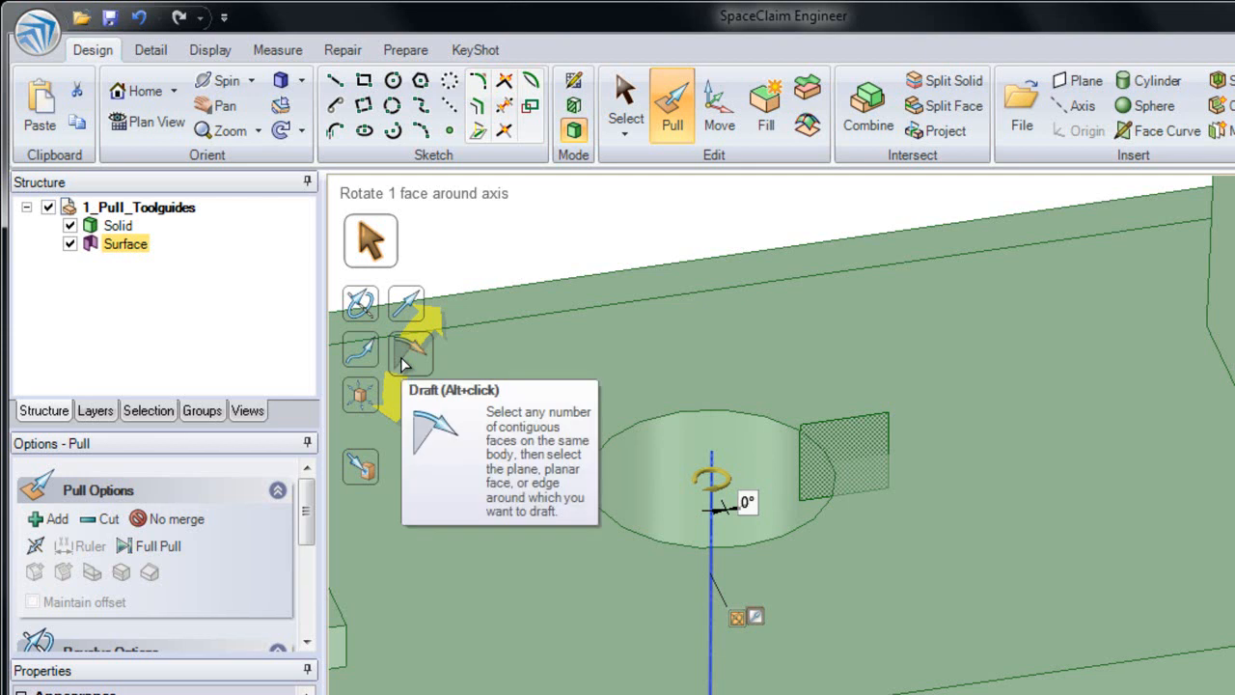
# Step: Try revolving the square surface around the hole's axis, including about 43° with the Add option
pyautogui.moveTo(741, 228); pyautogui.dragTo(913, 486)
pyautogui.press('Escape')
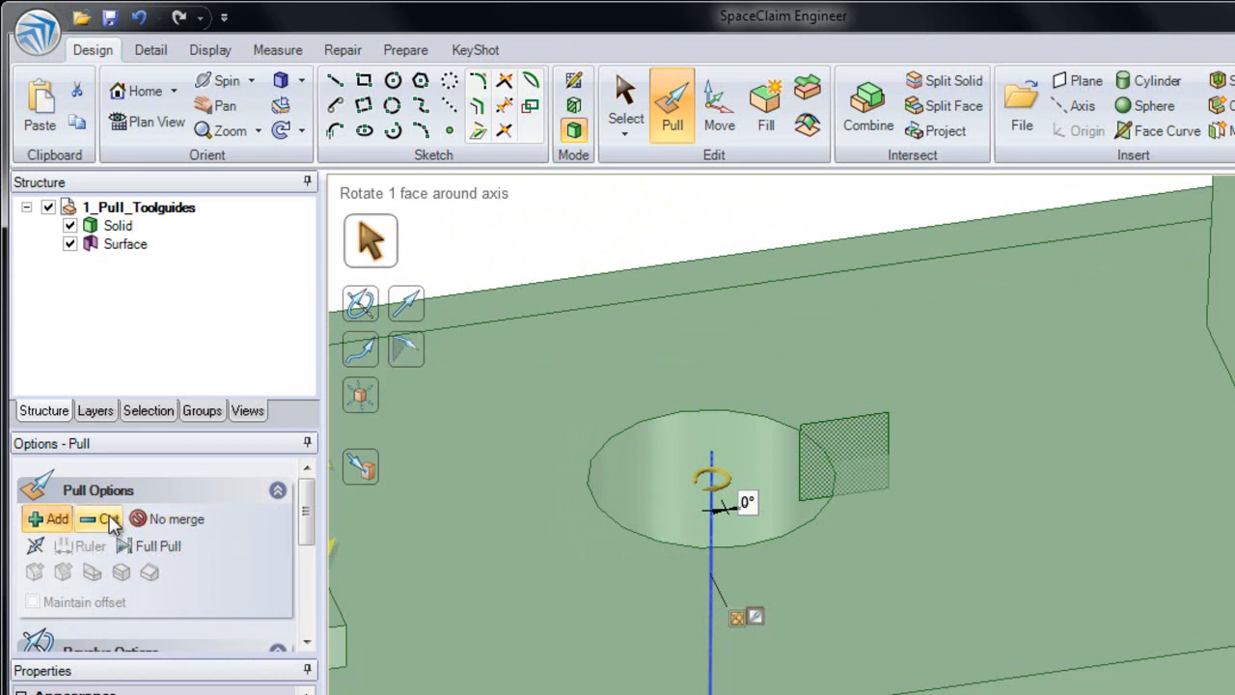
pyautogui.moveTo(857, 433)
pyautogui.mouseDown()
pyautogui.moveTo(871, 521)
pyautogui.moveTo(849, 376)
pyautogui.moveTo(775, 338)
pyautogui.mouseUp()
pyautogui.press('Escape')
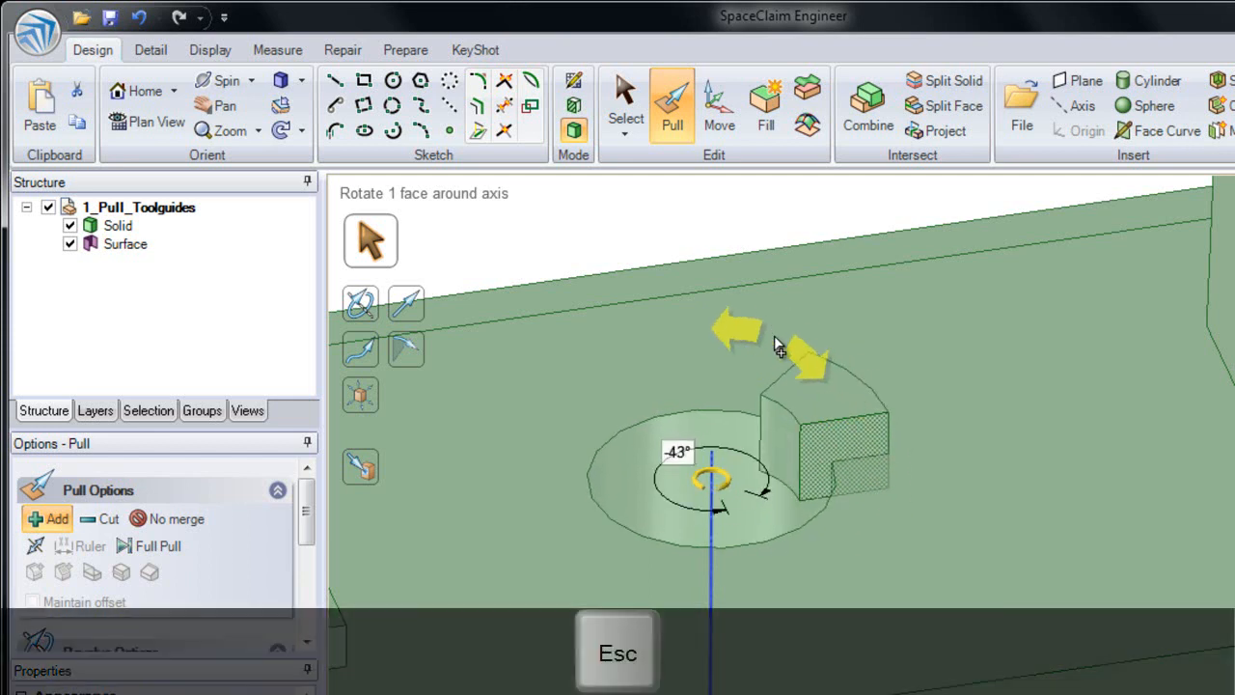
# Step: Try revolving the square surface about 44° around the hole's axis with the Cut option
pyautogui.click(111, 517)
pyautogui.moveTo(872, 450)
pyautogui.mouseDown()
pyautogui.moveTo(888, 486)
pyautogui.moveTo(878, 525)
pyautogui.moveTo(842, 407)
pyautogui.moveTo(702, 358)
pyautogui.moveTo(876, 412)
pyautogui.moveTo(953, 551)
pyautogui.mouseUp()
pyautogui.press('Escape')
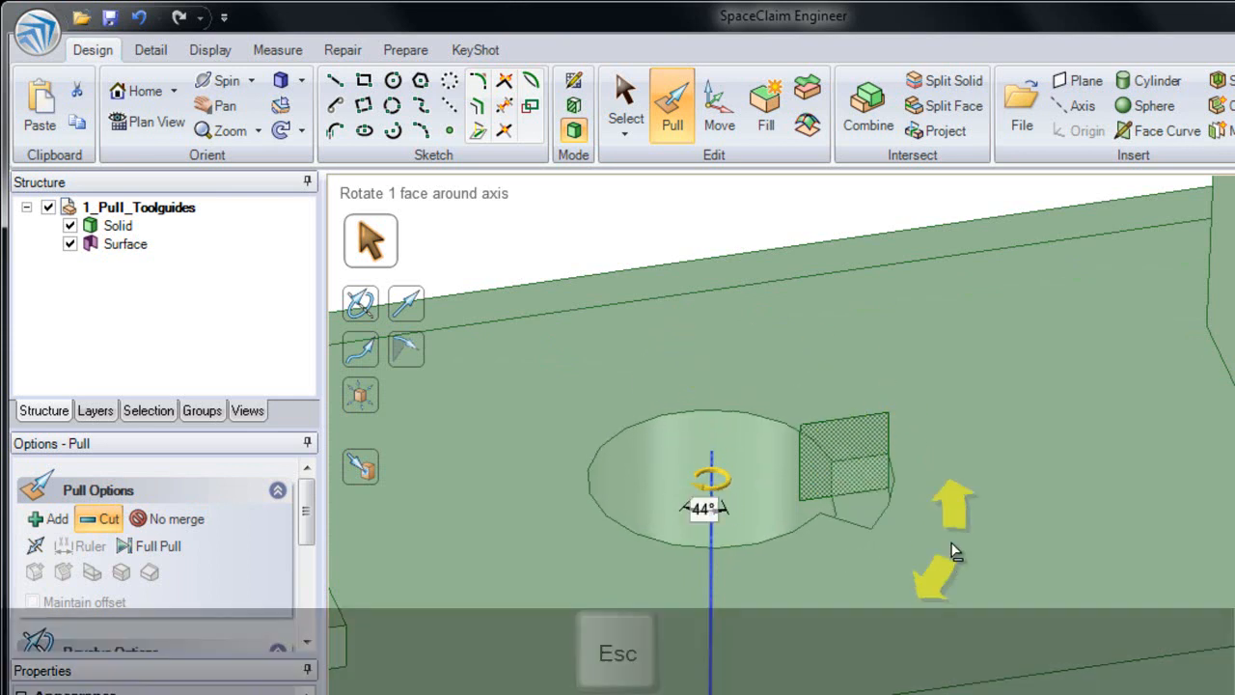
pyautogui.press('Escape')
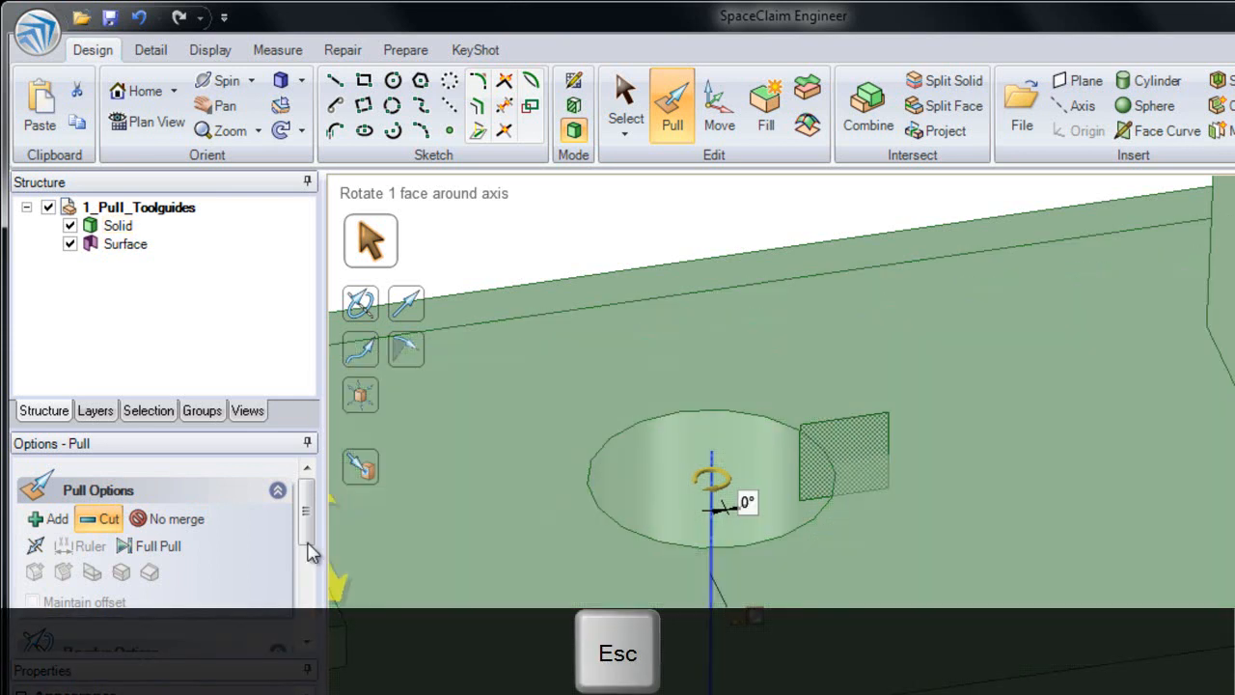
# Step: Revolve the square surface partway around the hole's axis with No merge as a separate solid, and undo the revolve
pyautogui.click(198, 521)
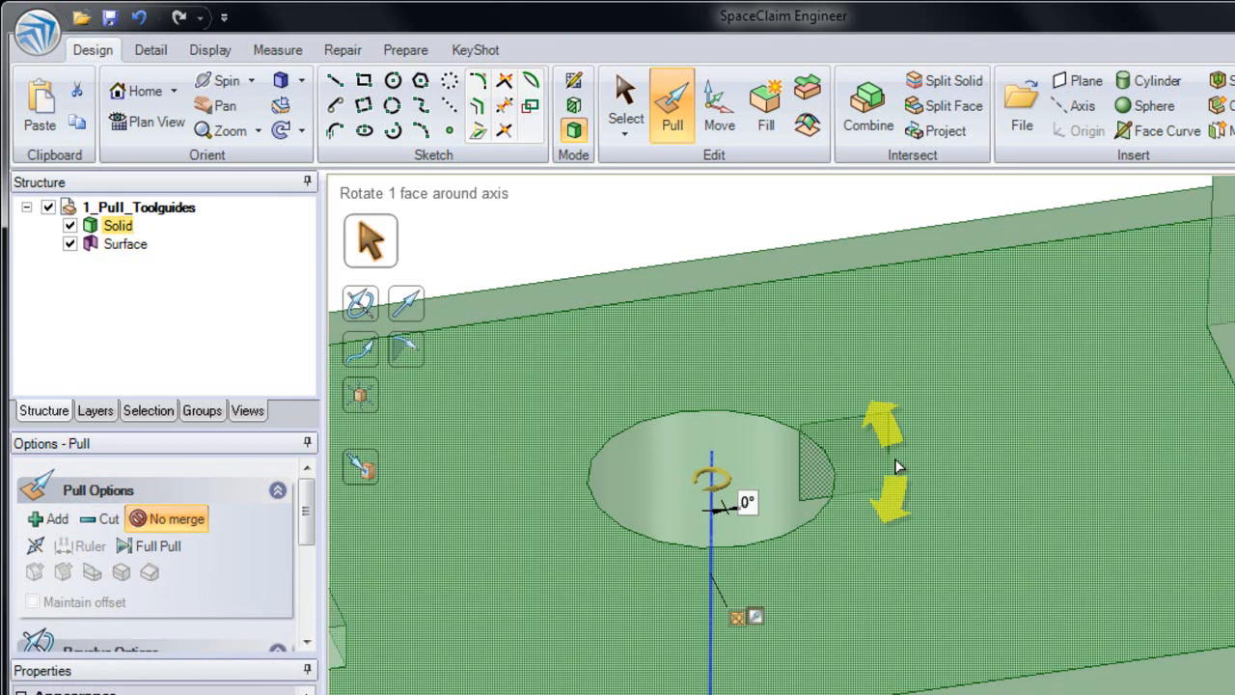
pyautogui.moveTo(890, 474); pyautogui.dragTo(862, 606)
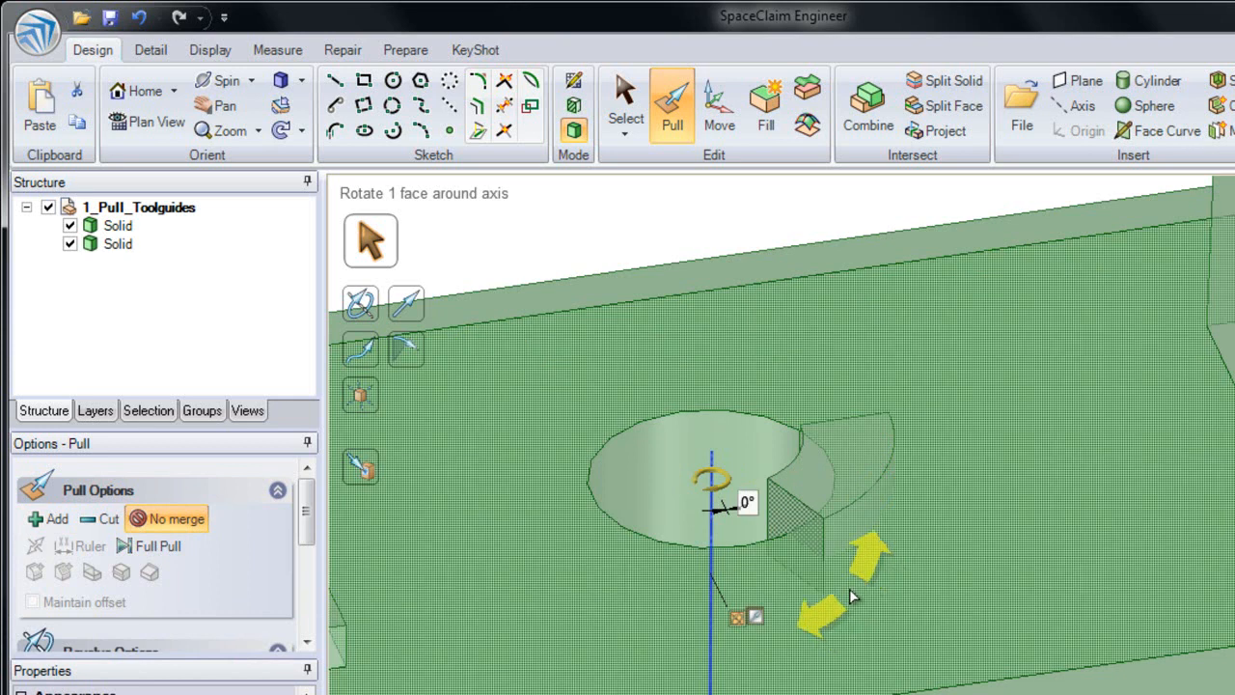
pyautogui.click(140, 19)
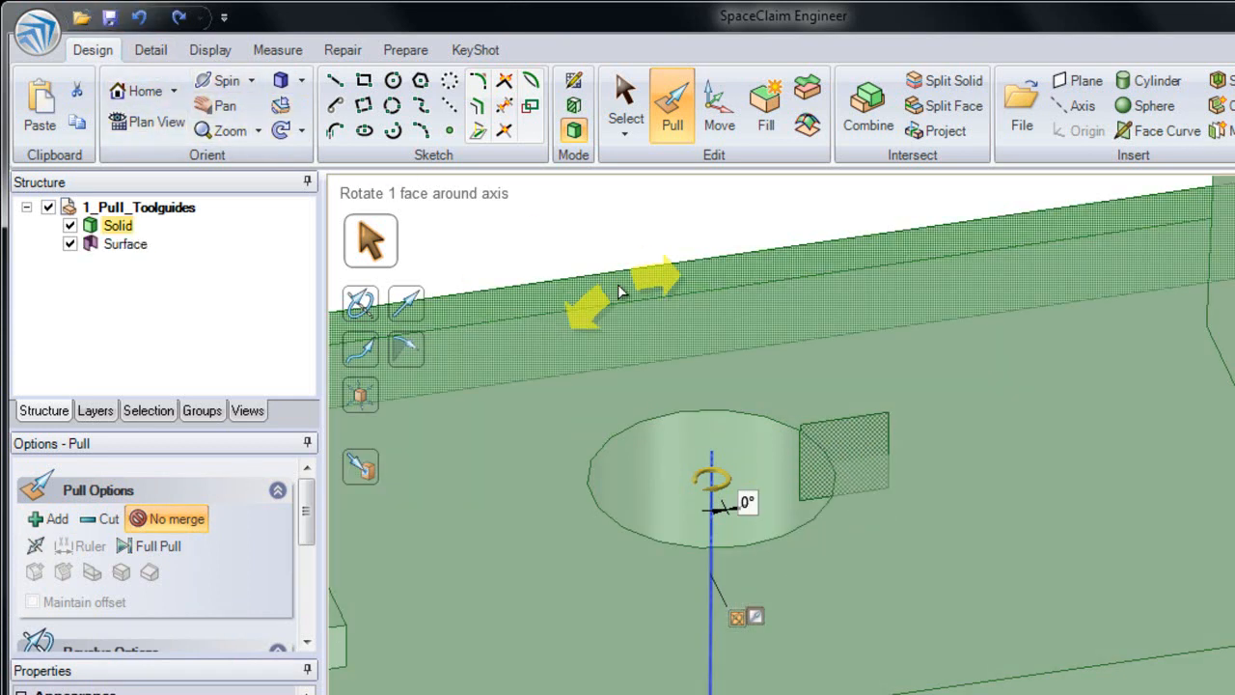
# Step: Turn on the helix option for revolving the square surface around the hole's axis, and set the pitch to 20 mm
pyautogui.keyDown('shift'); pyautogui.moveTo(557, 512); pyautogui.dragTo(480, 483, button='middle'); pyautogui.keyUp('shift')
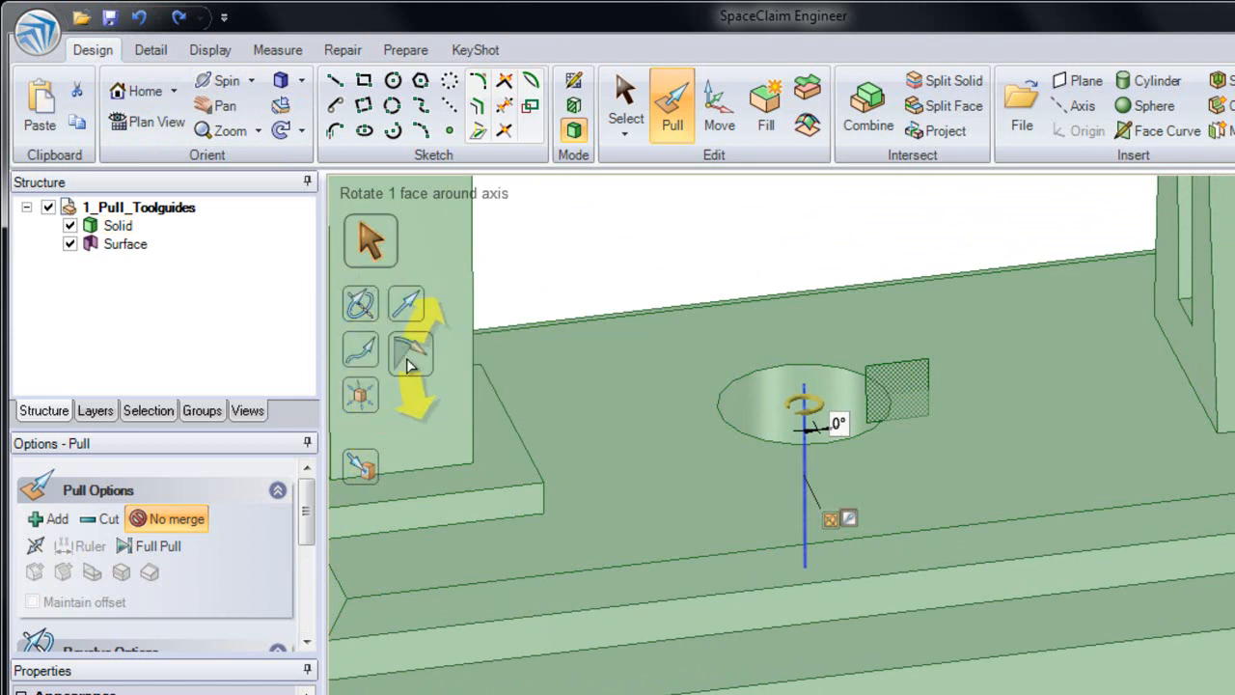
pyautogui.moveTo(307, 521); pyautogui.dragTo(307, 614)
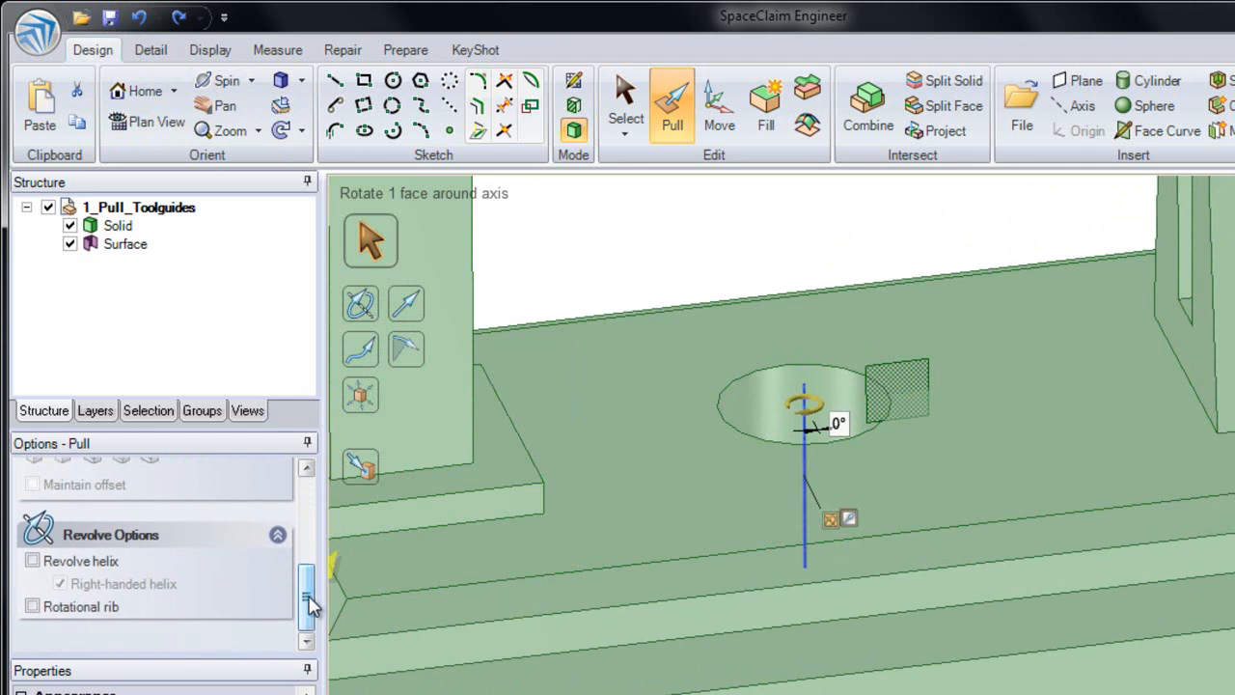
pyautogui.click(83, 569)
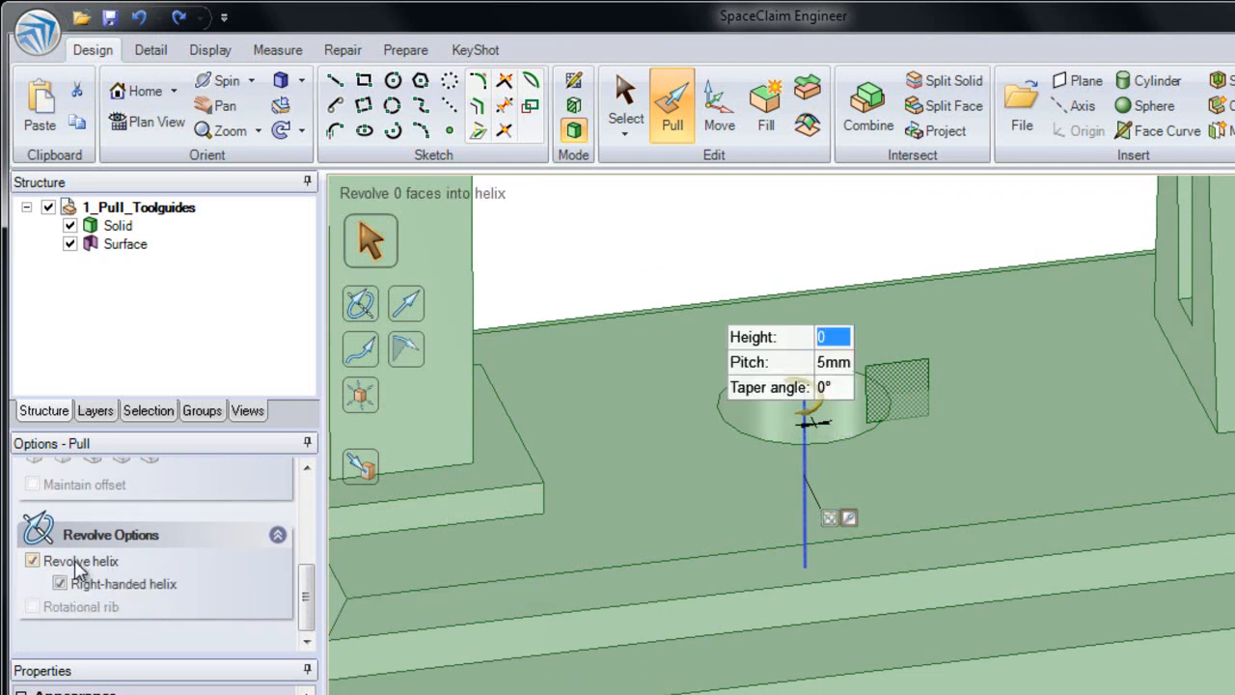
pyautogui.click(427, 577)
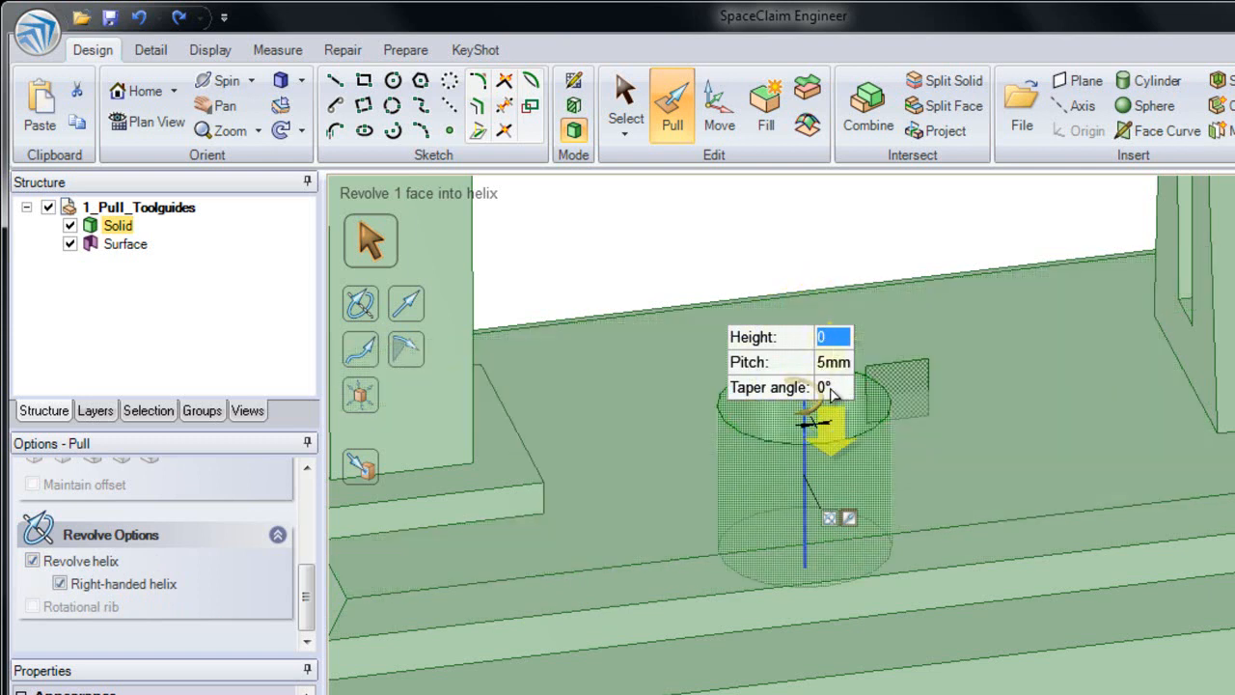
pyautogui.press('Tab')
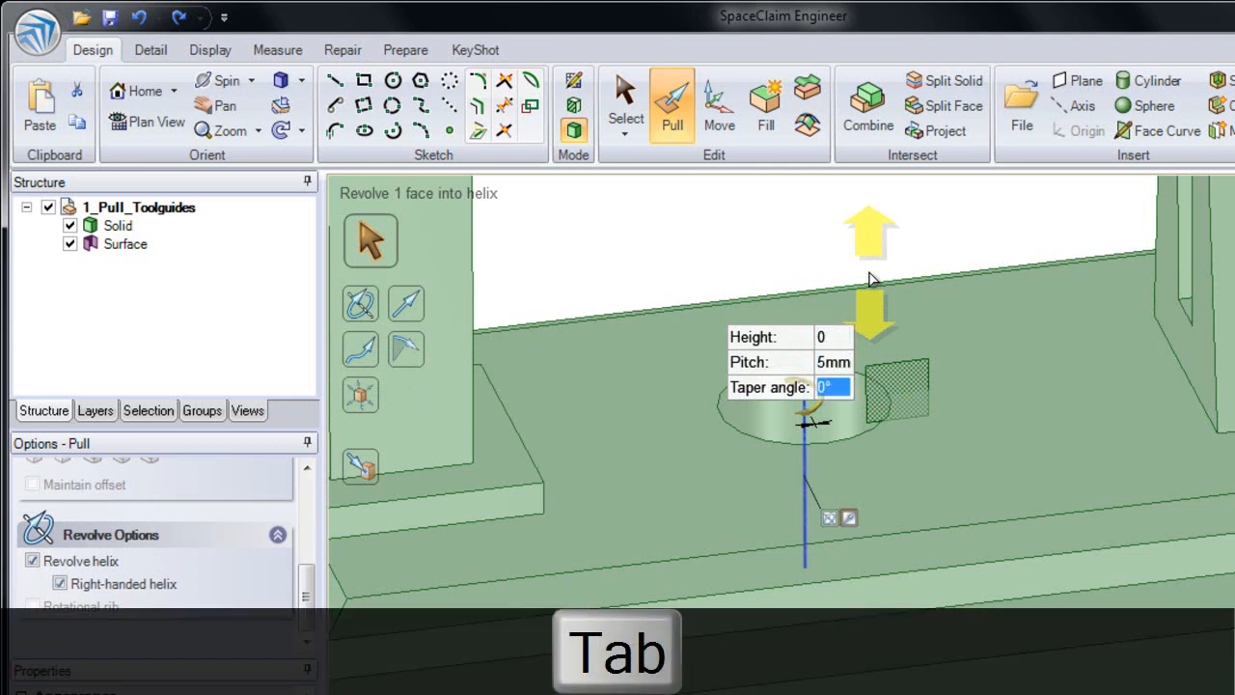
pyautogui.press('Tab')
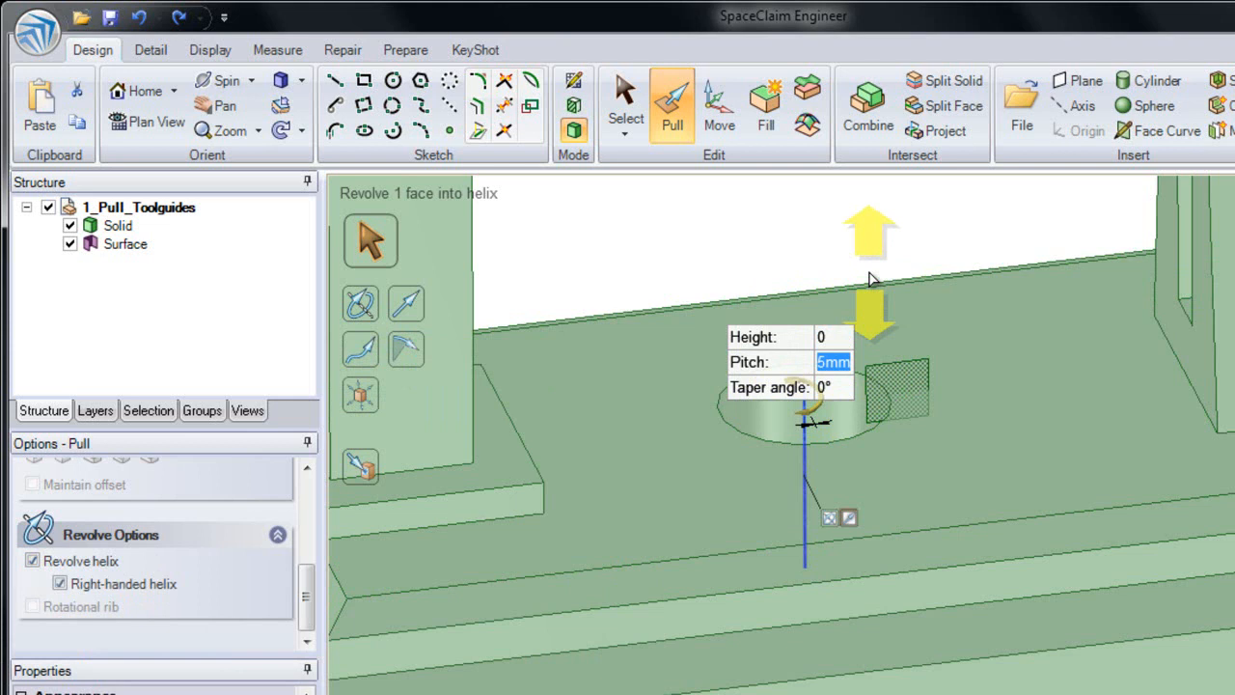
pyautogui.write('20')
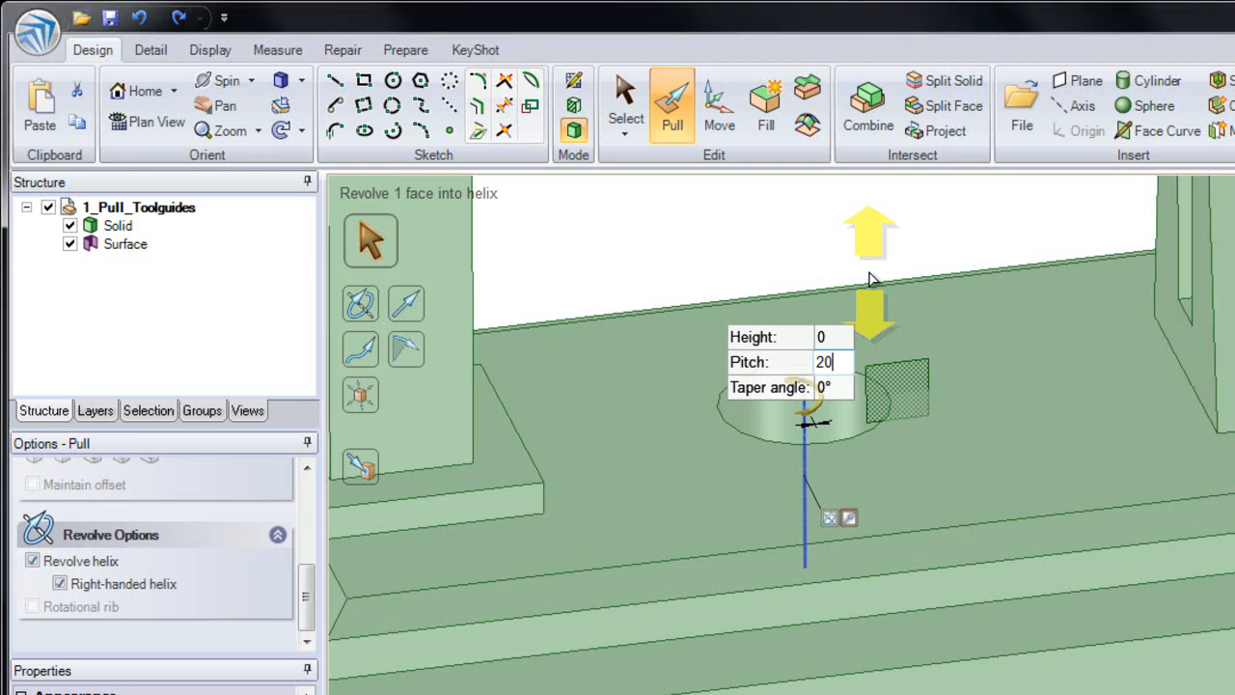
pyautogui.press('Tab')
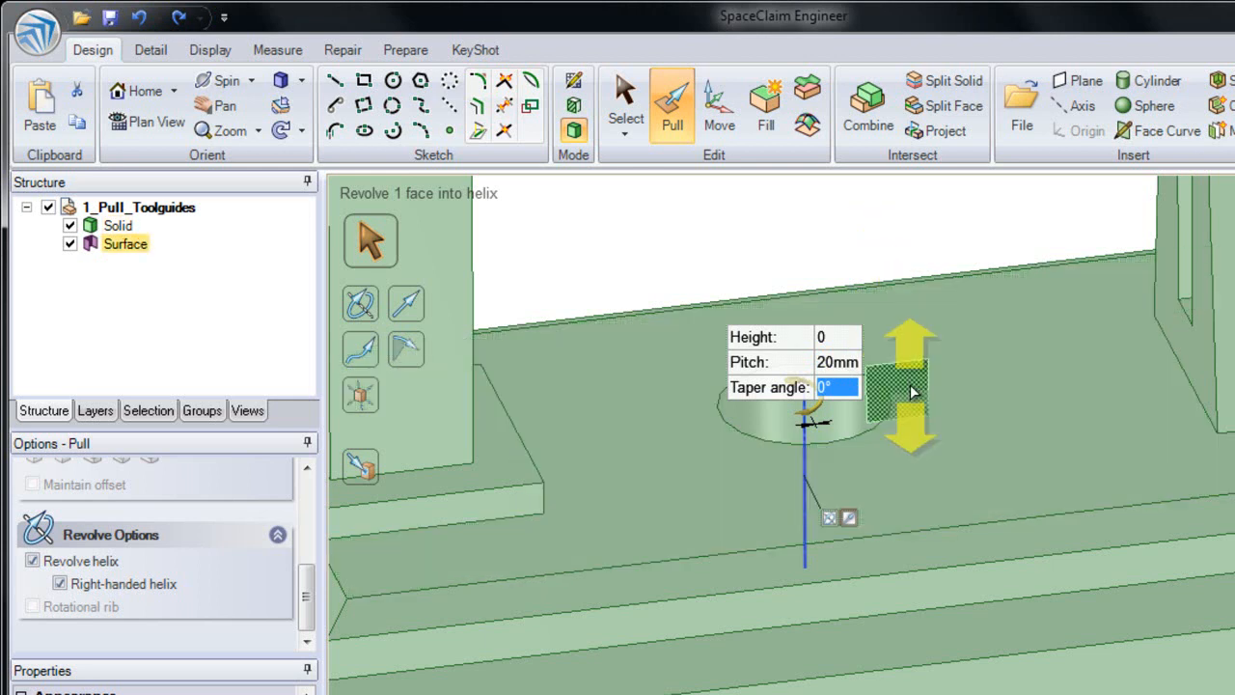
# Step: Try pulling the square surface freehand into a helix up and down along the hole's axis
pyautogui.moveTo(912, 375); pyautogui.dragTo(908, 250)
pyautogui.moveTo(886, 203); pyautogui.dragTo(897, 421)
pyautogui.press('Escape')
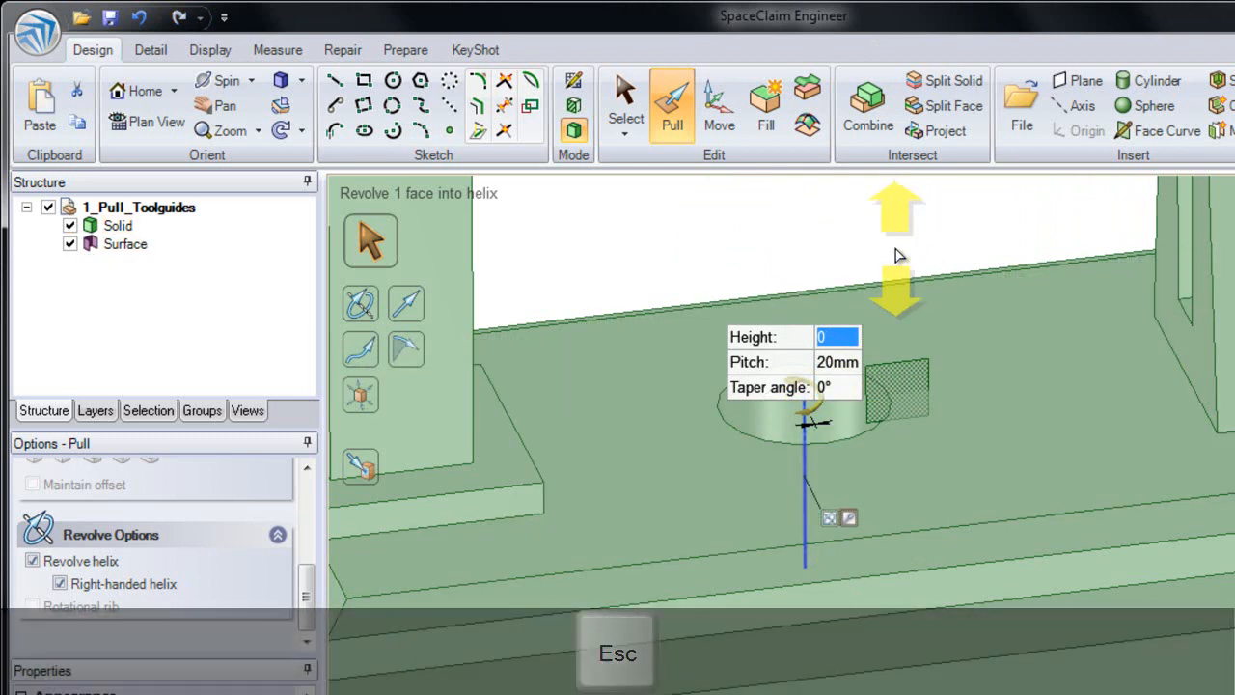
# Step: Create a right-handed helix from the square surface with a height of 40 mm, and clear the selection
pyautogui.write('40')
pyautogui.press('Return')
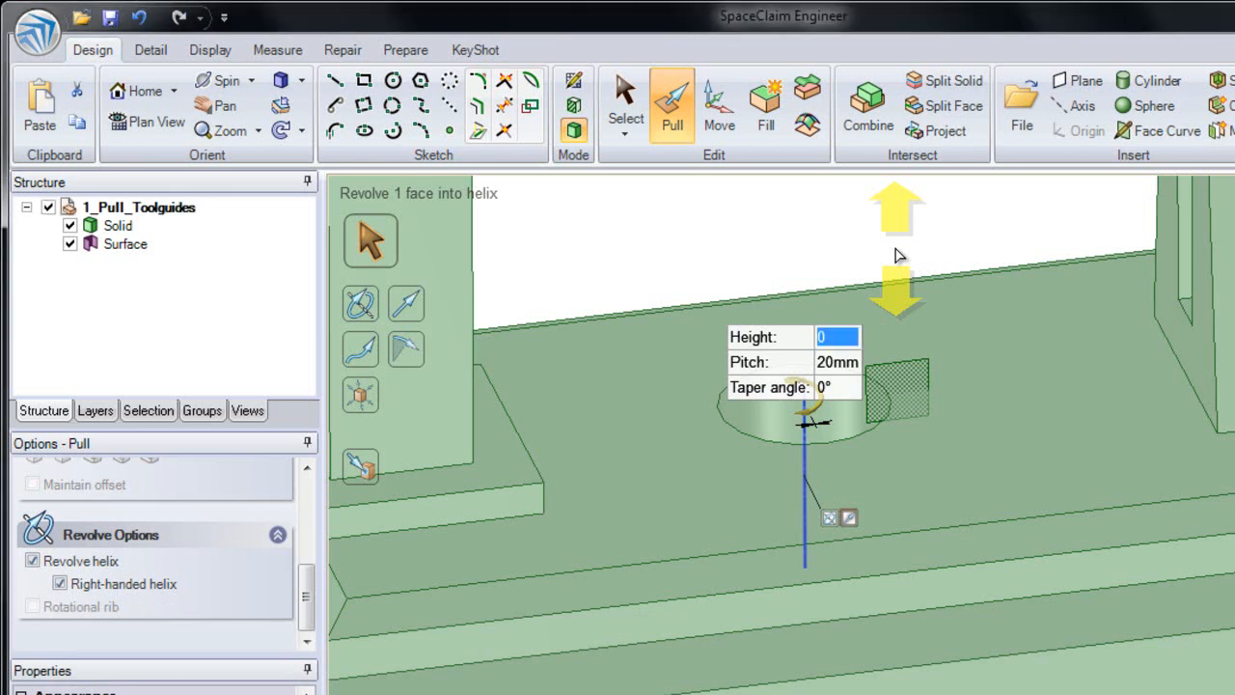
pyautogui.keyDown('shift'); pyautogui.moveTo(886, 253); pyautogui.dragTo(814, 354, button='middle'); pyautogui.keyUp('shift')
pyautogui.click(876, 338)
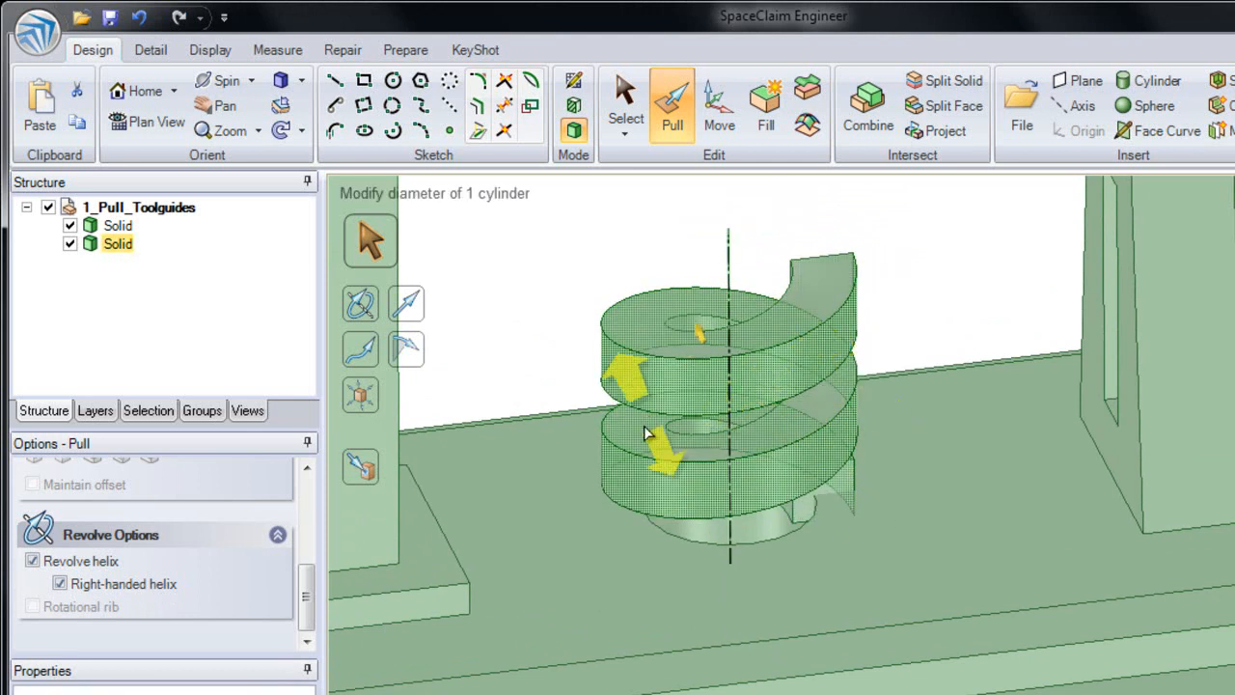
pyautogui.click(825, 386)
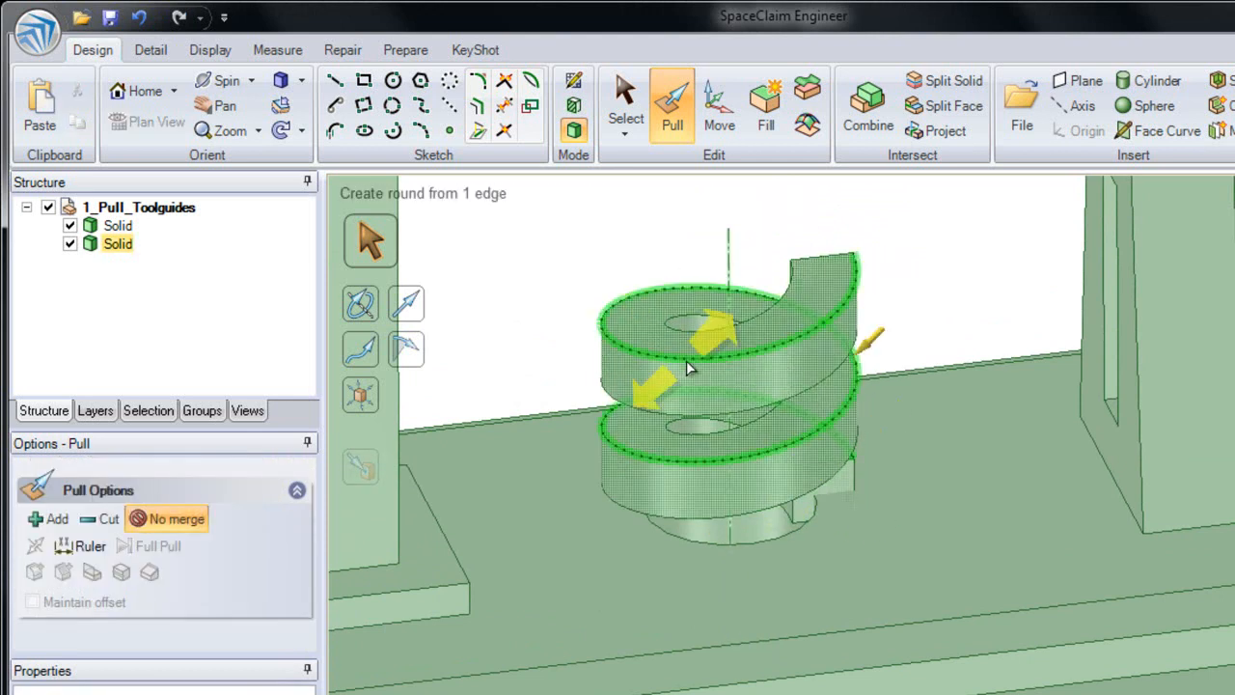
pyautogui.click(890, 256)
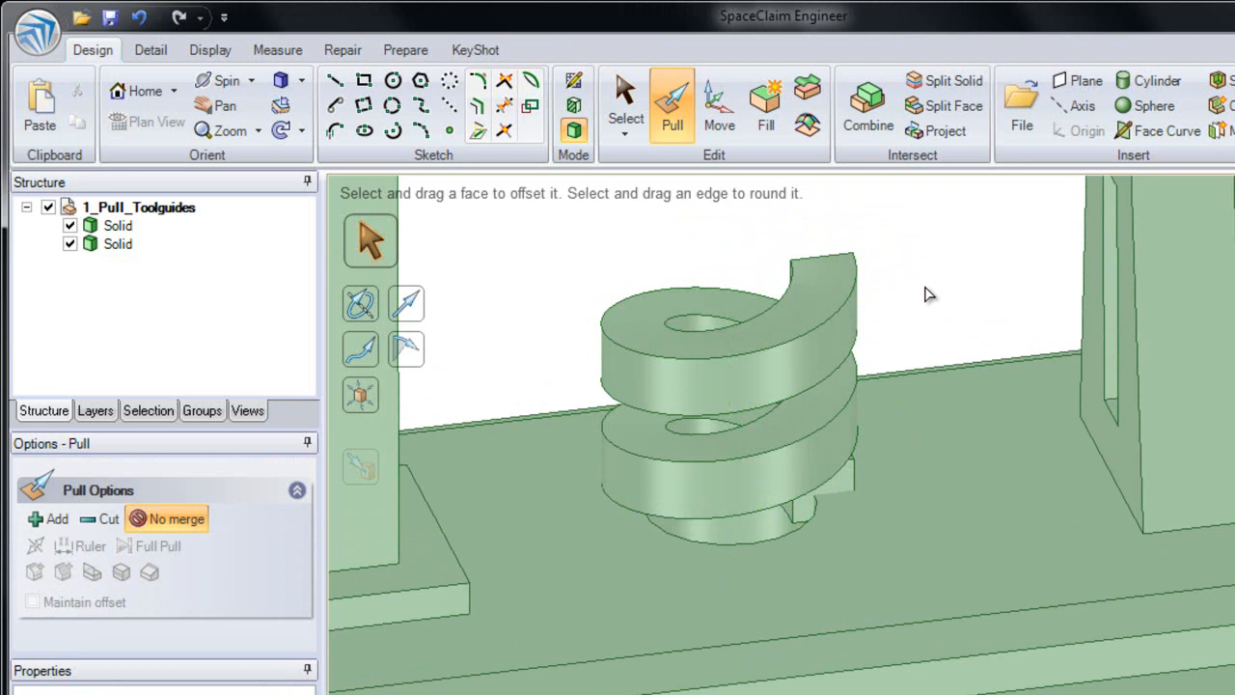
# Step: Select the complete loop of outer side faces around the lowest tier of the base
pyautogui.keyDown('ctrl'); pyautogui.moveTo(919, 319); pyautogui.dragTo(833, 210, button='middle'); pyautogui.keyUp('ctrl')
pyautogui.keyDown('shift'); pyautogui.moveTo(753, 344); pyautogui.dragTo(859, 383, button='middle'); pyautogui.keyUp('shift')
pyautogui.click(733, 449)
pyautogui.click(660, 482)
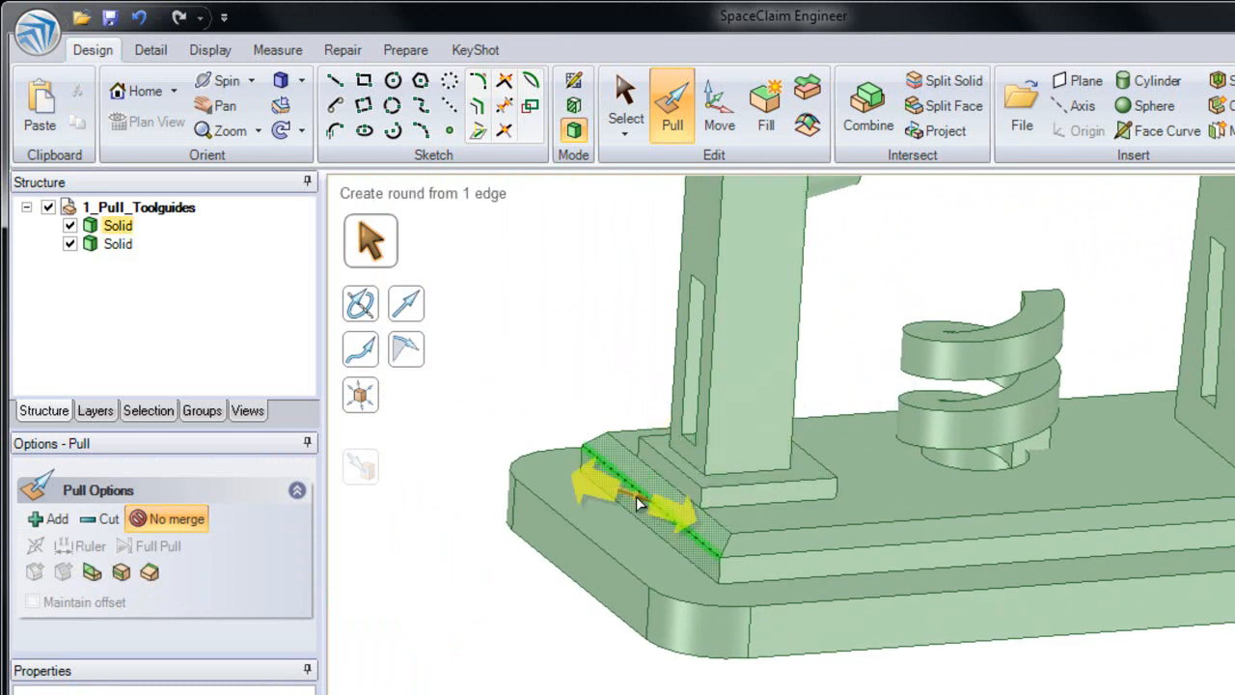
pyautogui.click(591, 553)
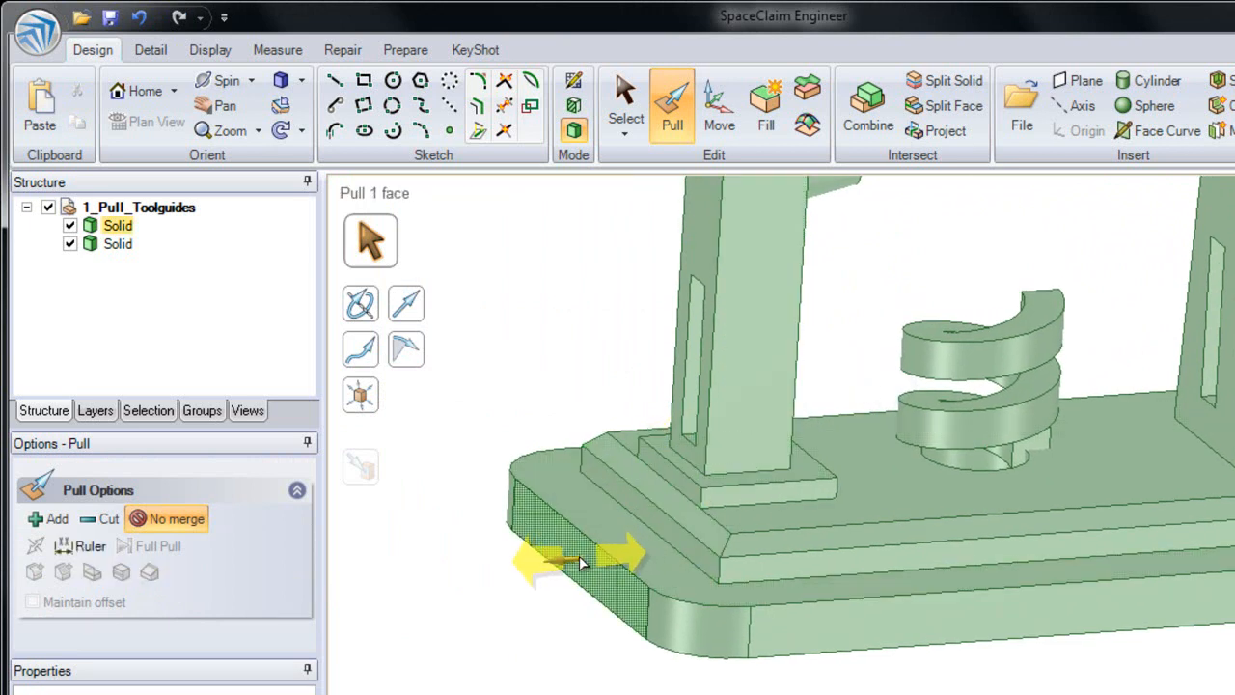
pyautogui.doubleClick(585, 559)
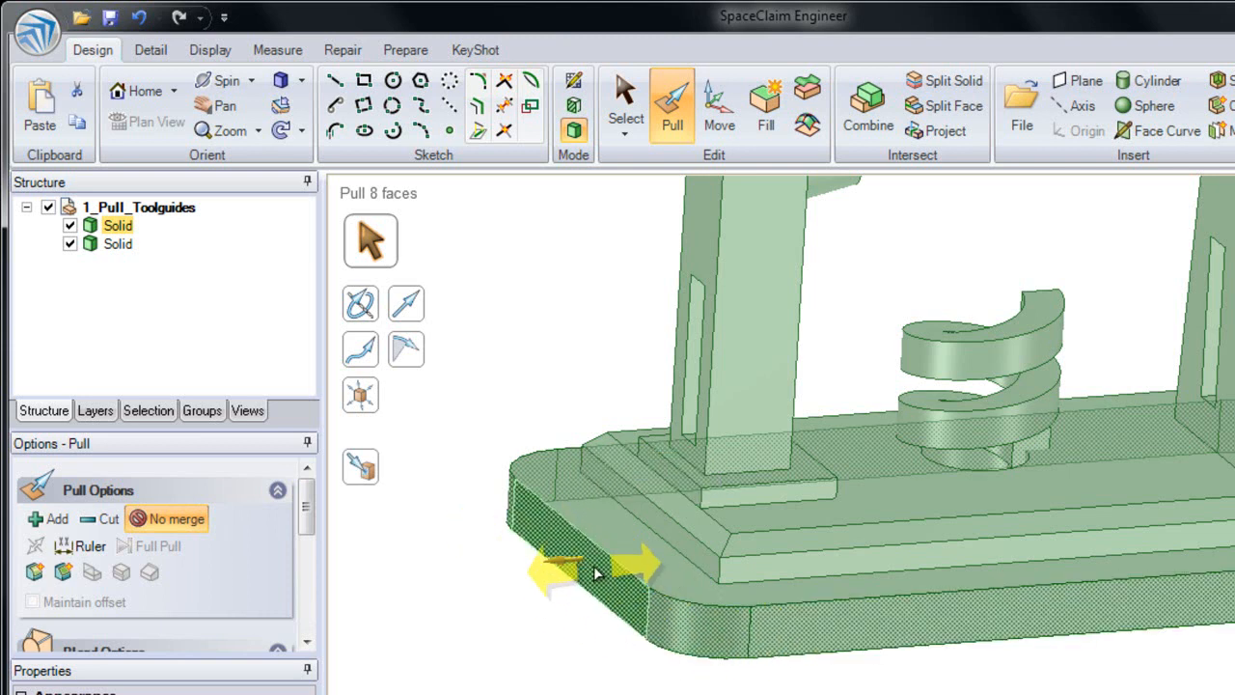
# Step: Draft the selected side faces by 15° about the lowest tier's top face, and return to the home view
pyautogui.keyDown('alt'); pyautogui.click(559, 506); pyautogui.keyUp('alt')
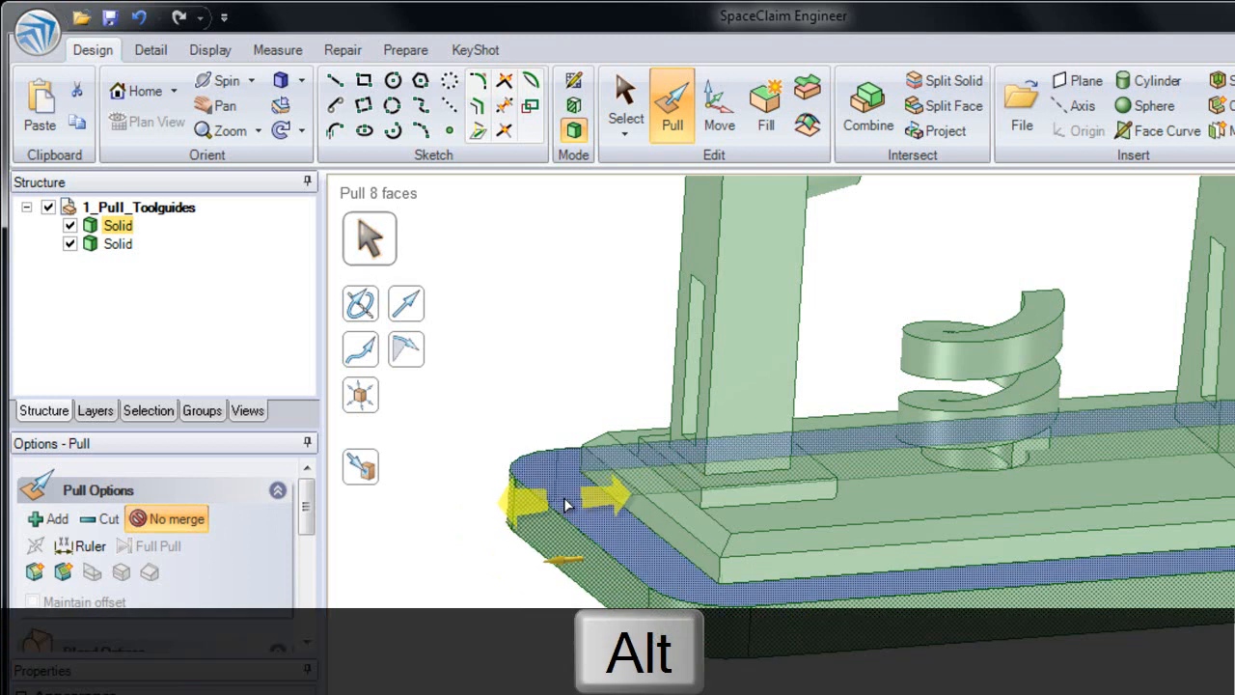
pyautogui.keyDown('alt'); pyautogui.click(566, 505); pyautogui.keyUp('alt')
pyautogui.moveTo(567, 505); pyautogui.dragTo(672, 519, button='middle')
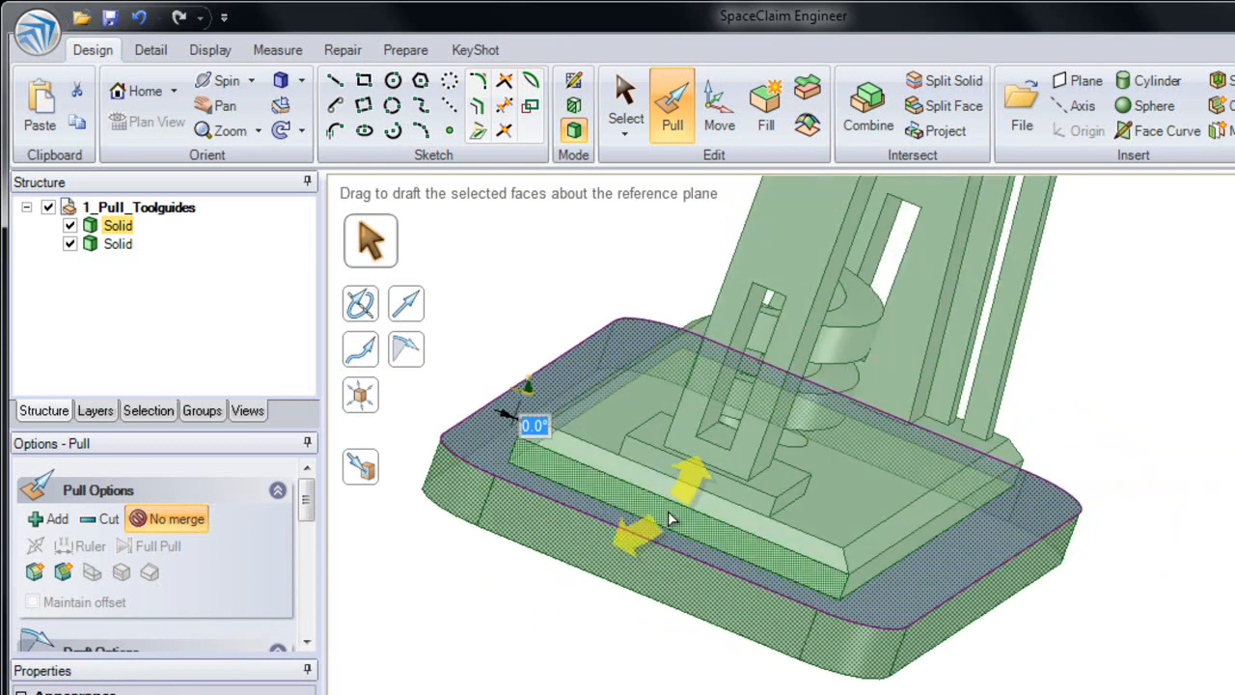
pyautogui.moveTo(662, 656); pyautogui.dragTo(607, 676)
pyautogui.write('15')
pyautogui.press('Return')
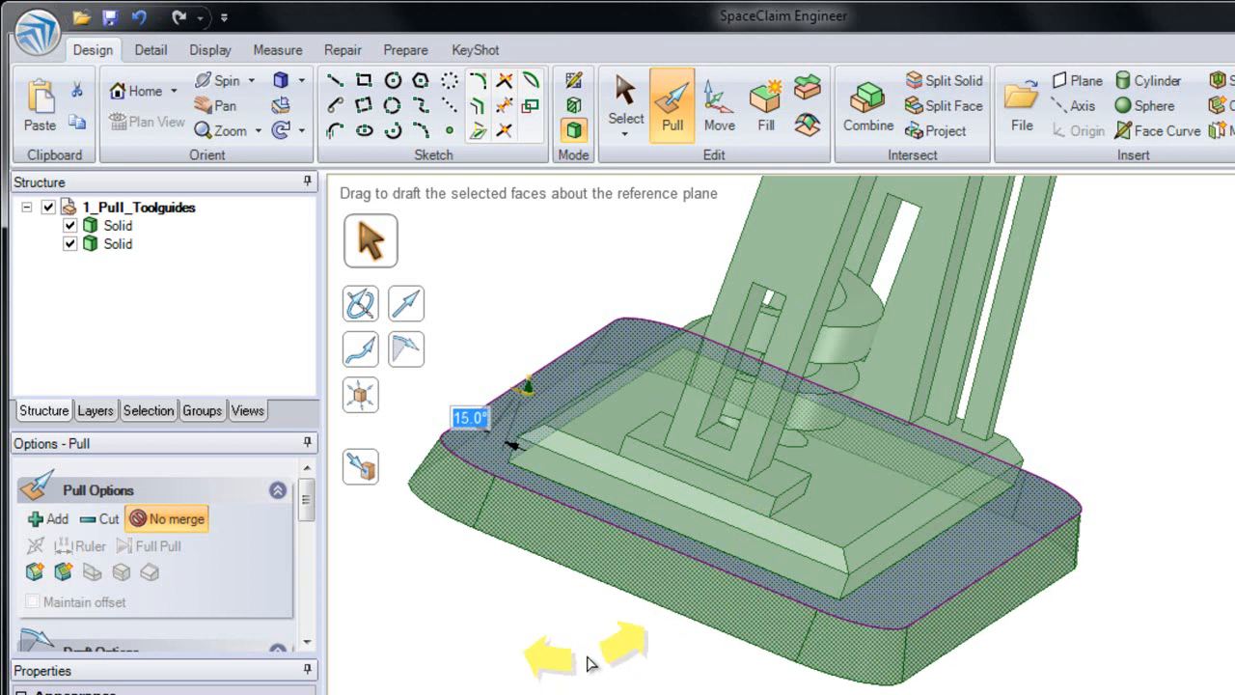
pyautogui.press('h')
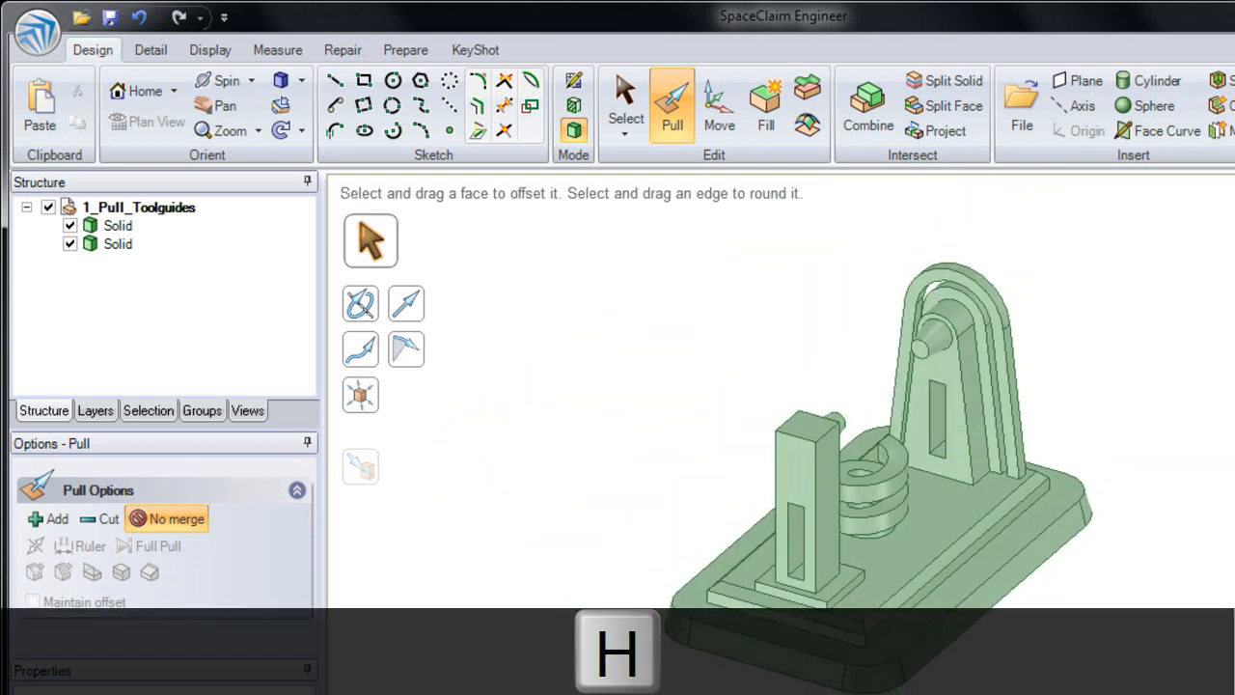